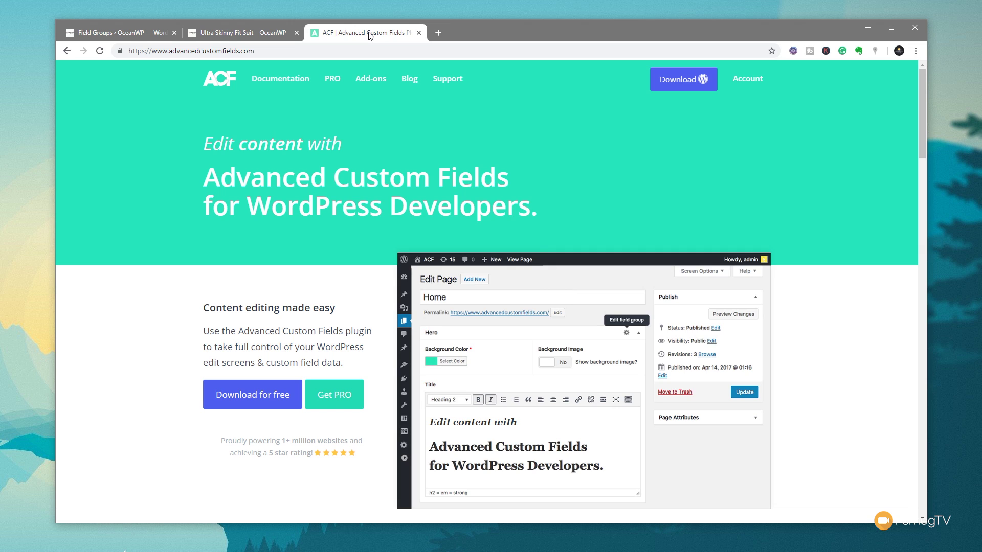
- Review the Ultra Skinny Fit Suit product page on the storefront, from its main details down to its description
{"action": "left_click", "coordinate": [245, 34]}
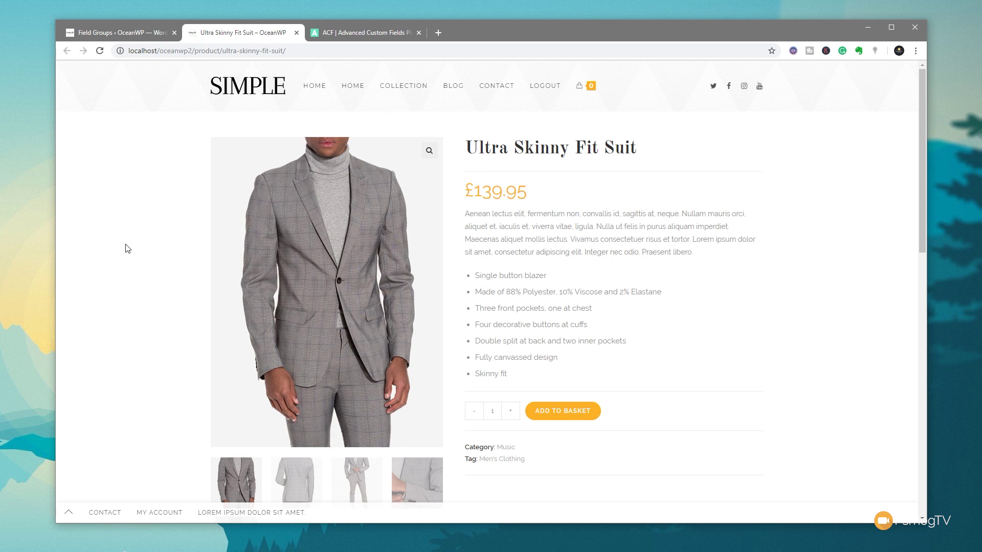
{"action": "scroll", "coordinate": [103, 236], "scroll_direction": "down", "scroll_amount": 3}
{"action": "scroll", "coordinate": [104, 237], "scroll_direction": "down", "scroll_amount": 3}
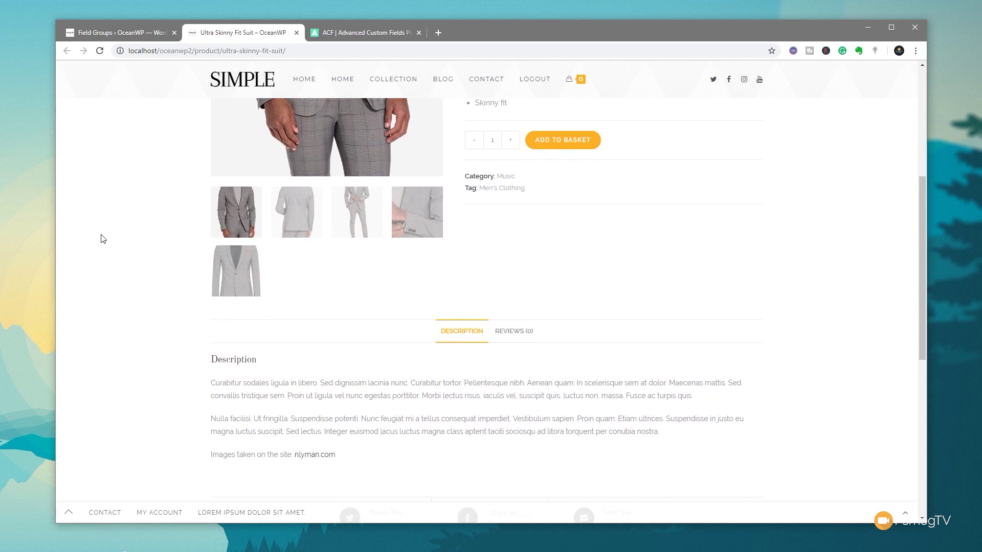
{"action": "scroll", "coordinate": [103, 238], "scroll_direction": "up", "scroll_amount": 6}
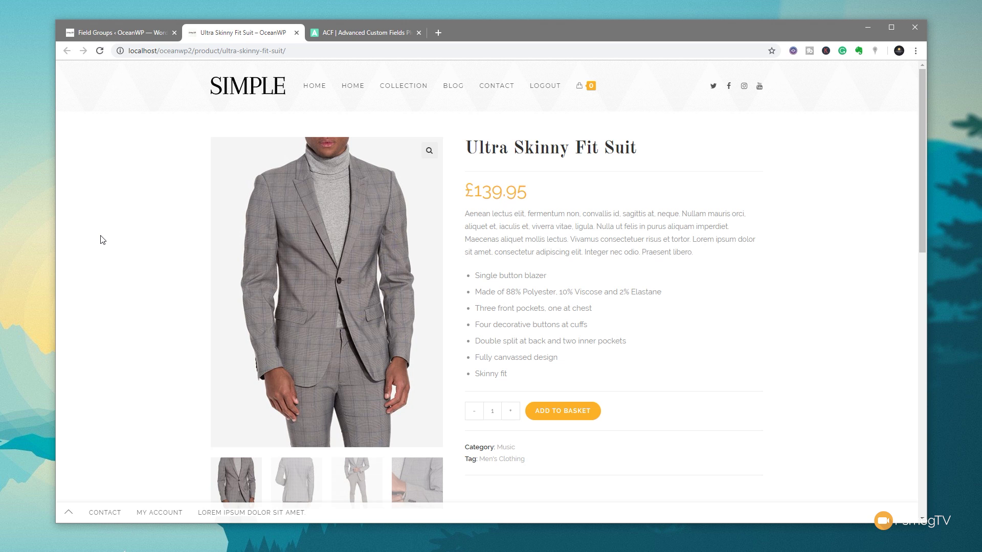
- Create a new custom field group titled "Custom Product Details" in the WordPress admin
{"action": "left_click", "coordinate": [134, 34]}
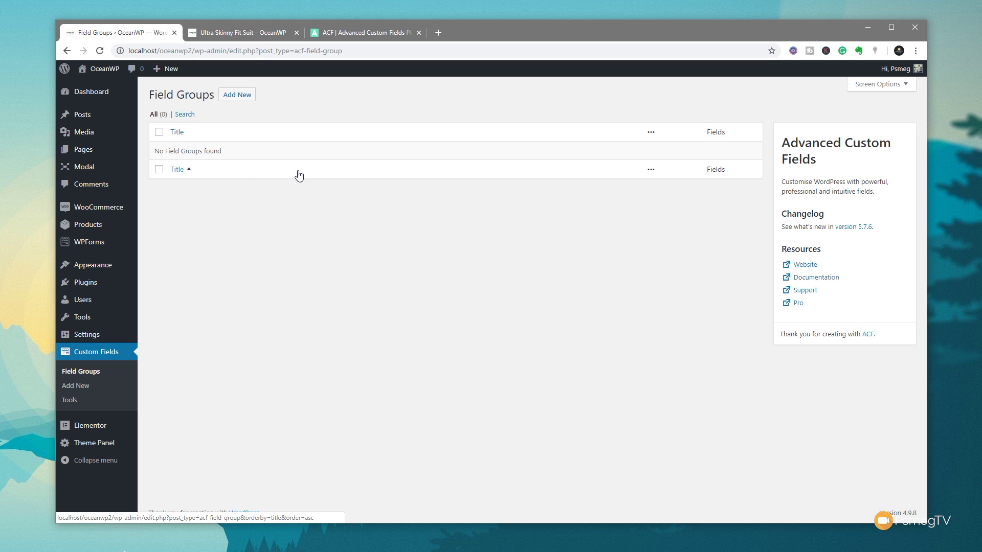
{"action": "left_click", "coordinate": [243, 98]}
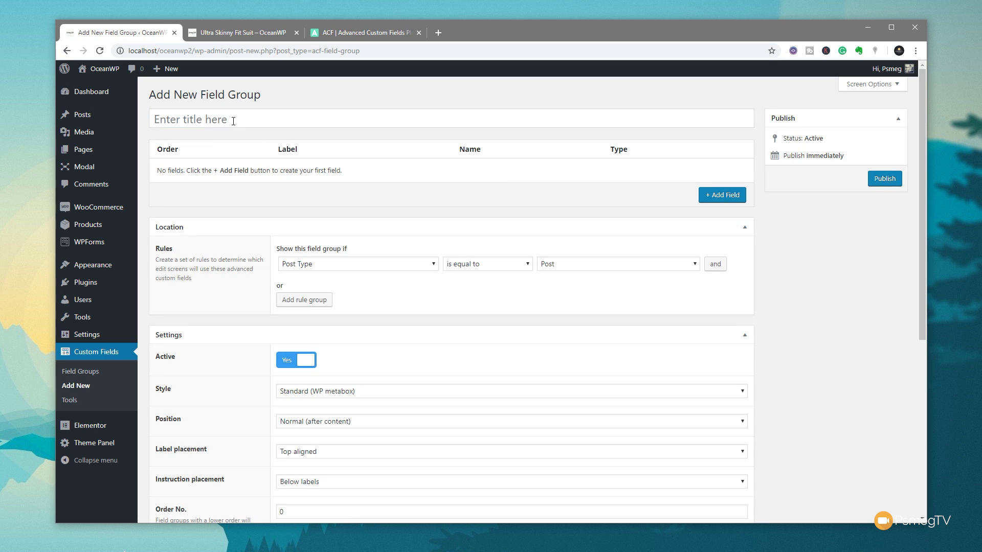
{"action": "left_click", "coordinate": [233, 121]}
{"action": "type", "text": "Cus"}
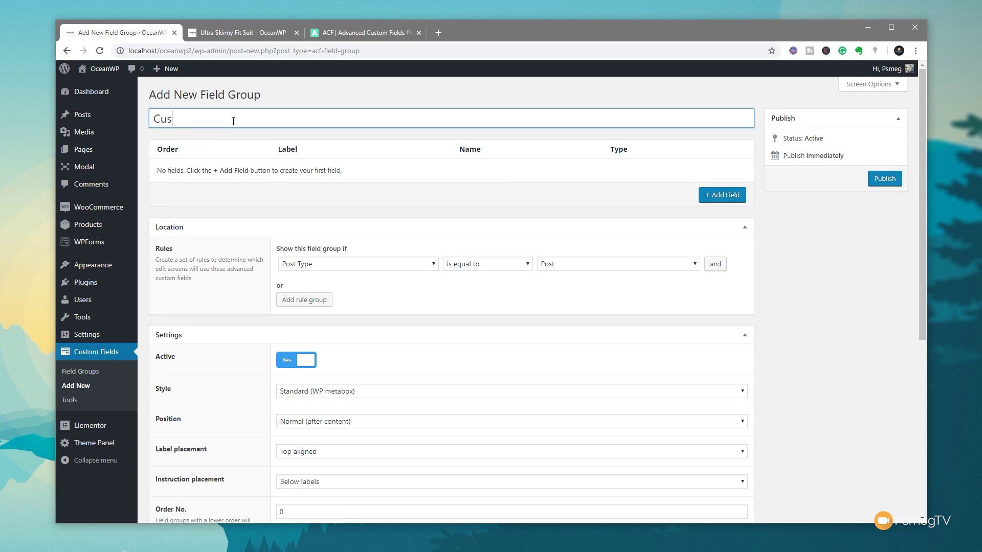
{"action": "type", "text": "tom Product Details"}
- Set the field group's first location rule to Post Type is equal to Product
{"action": "left_click", "coordinate": [311, 265]}
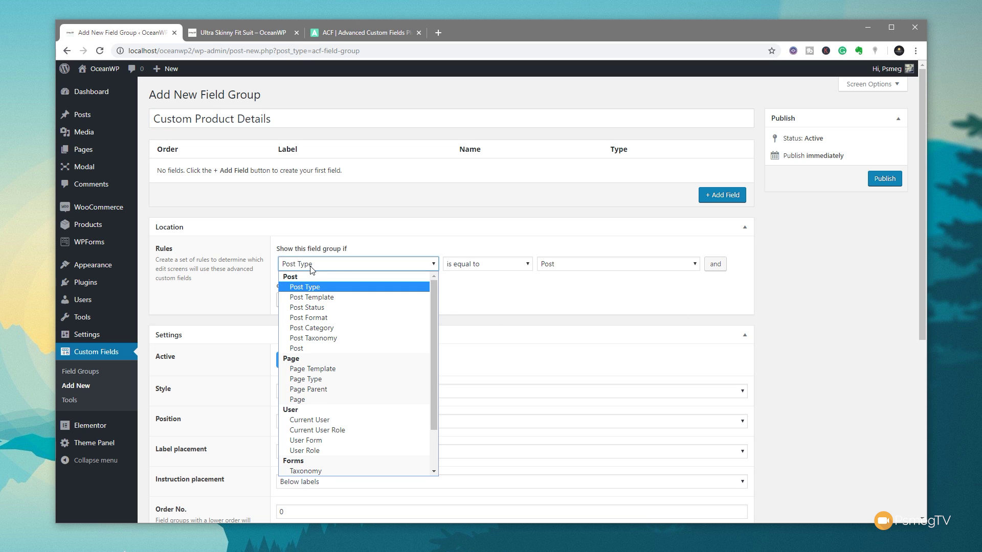
{"action": "left_click_drag", "start_coordinate": [434, 298], "coordinate": [421, 268]}
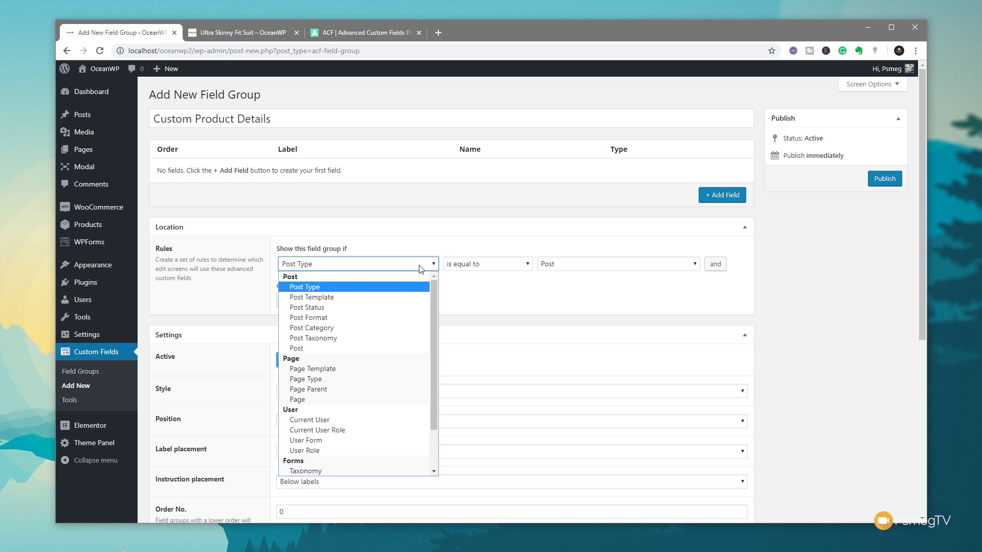
{"action": "left_click", "coordinate": [327, 287]}
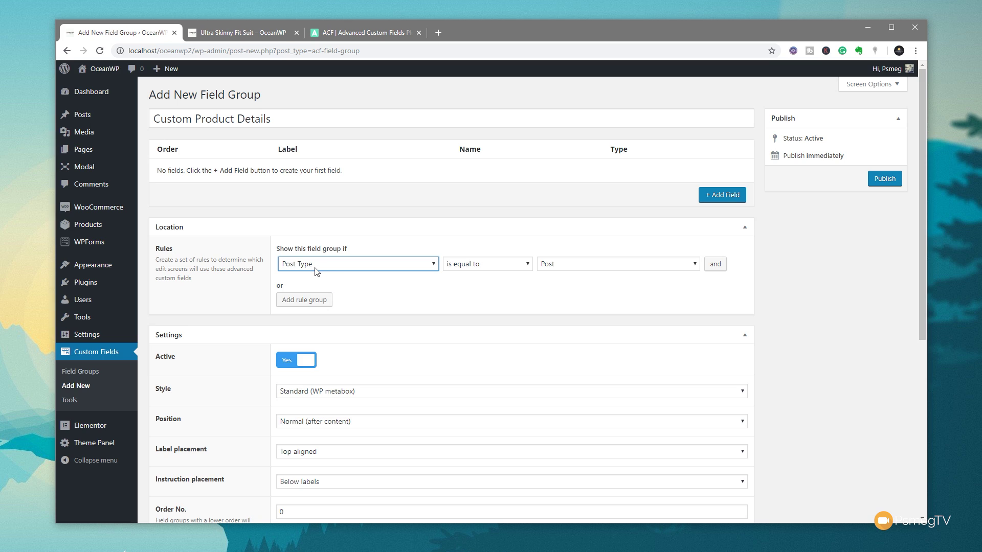
{"action": "left_click", "coordinate": [567, 267]}
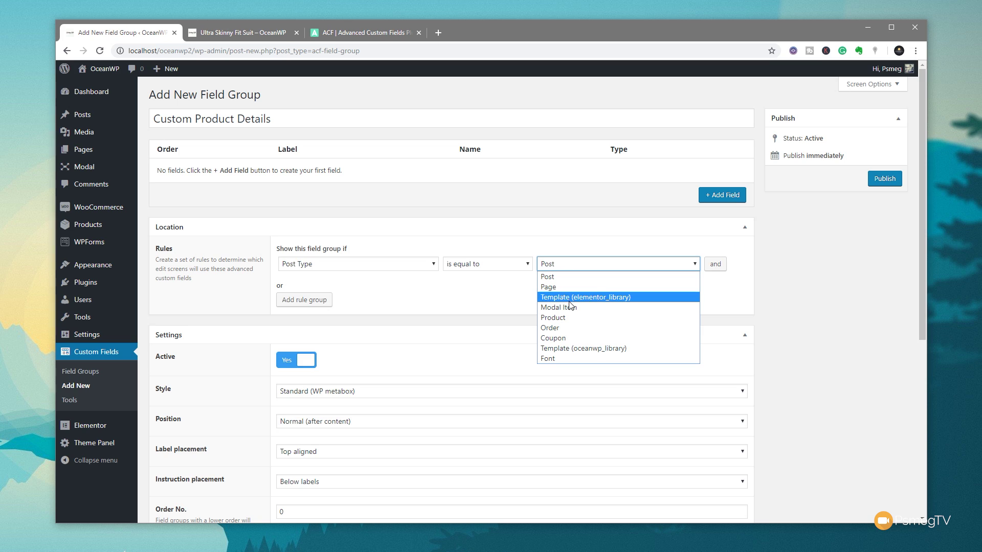
{"action": "left_click", "coordinate": [553, 318]}
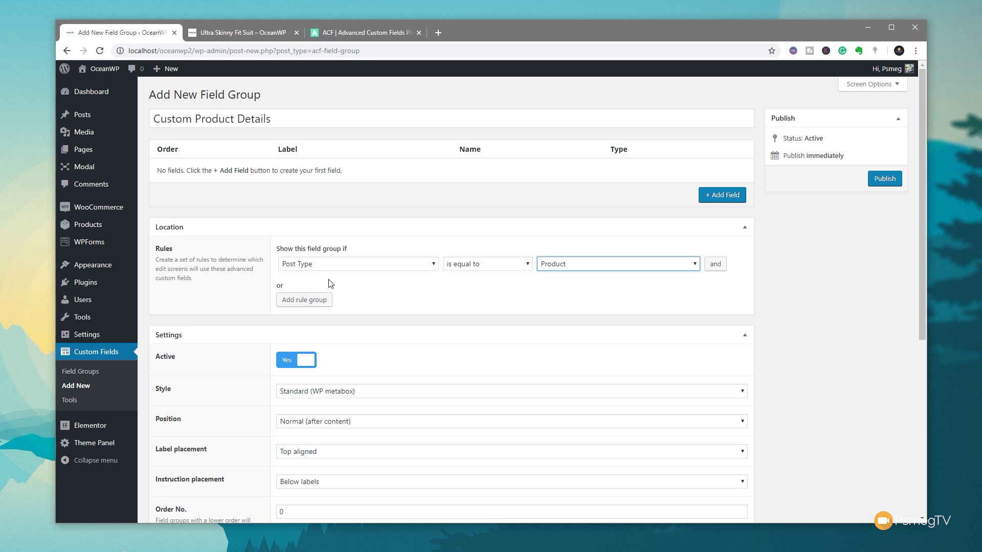
- Add a second "and" location rule requiring Post Taxonomy is equal to the Men's Clothing product category
{"action": "left_click", "coordinate": [715, 265]}
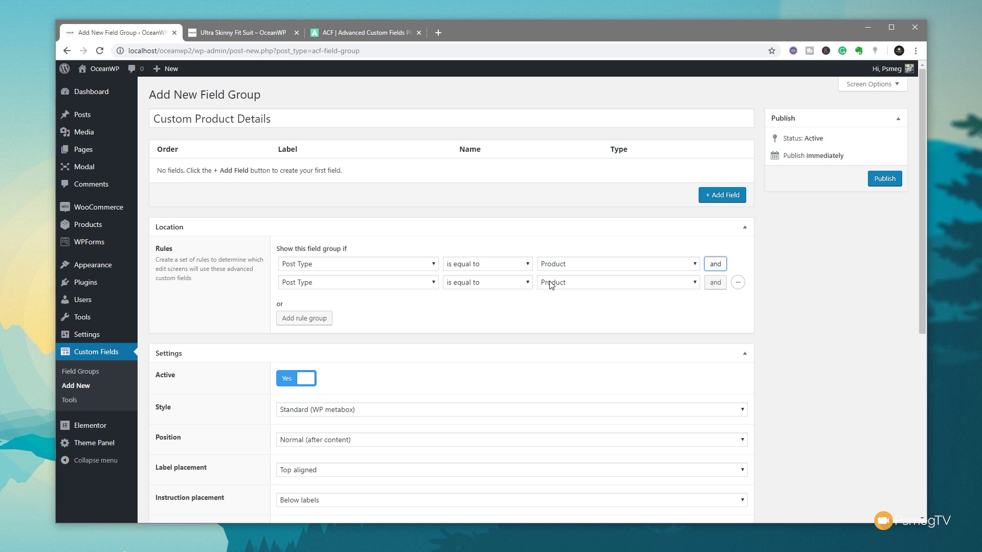
{"action": "left_click", "coordinate": [381, 285]}
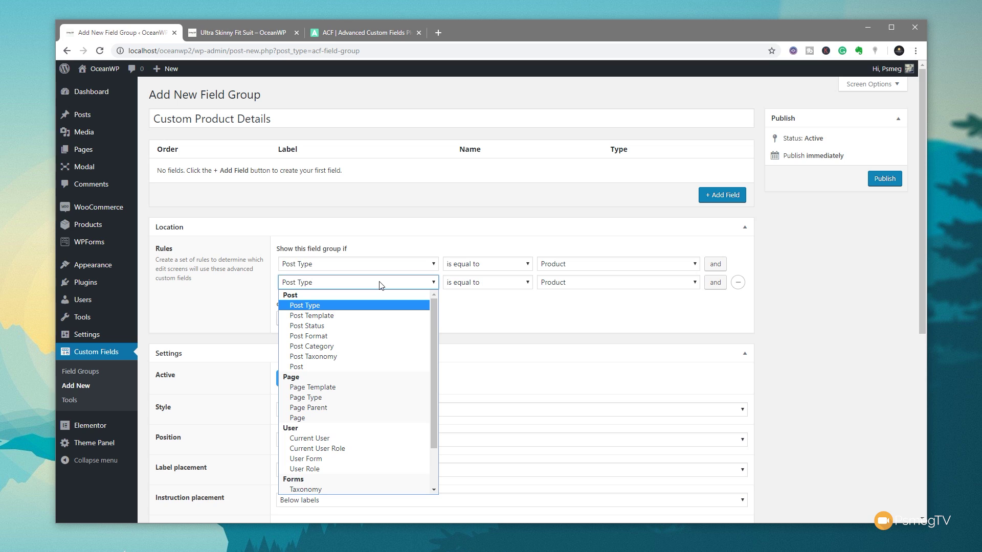
{"action": "left_click", "coordinate": [336, 356]}
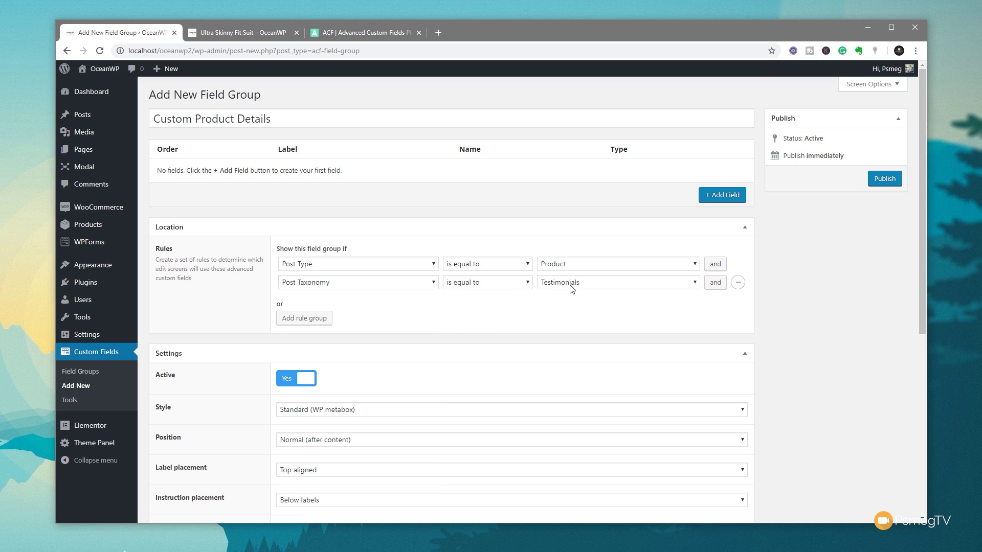
{"action": "left_click", "coordinate": [571, 286]}
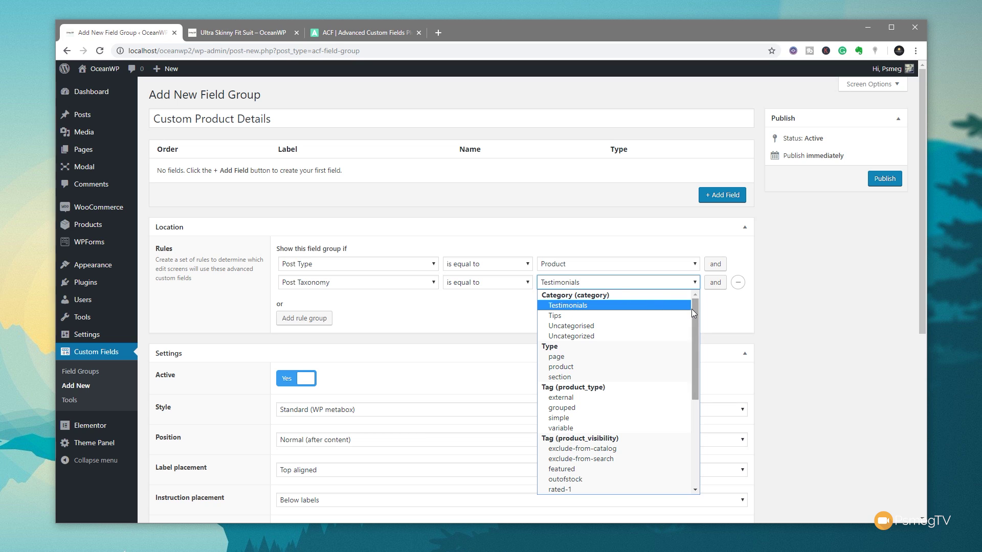
{"action": "left_click_drag", "start_coordinate": [697, 312], "coordinate": [698, 371]}
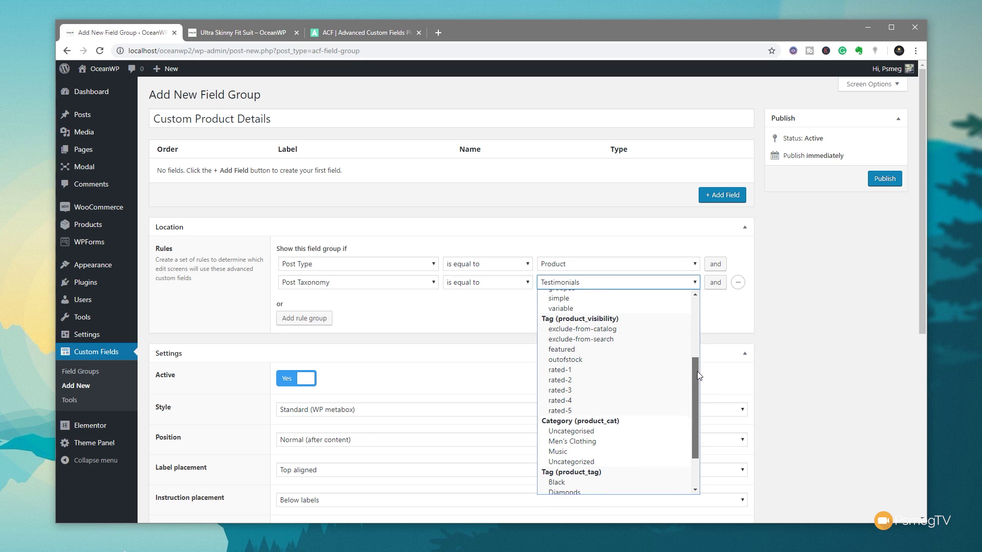
{"action": "left_click", "coordinate": [567, 442]}
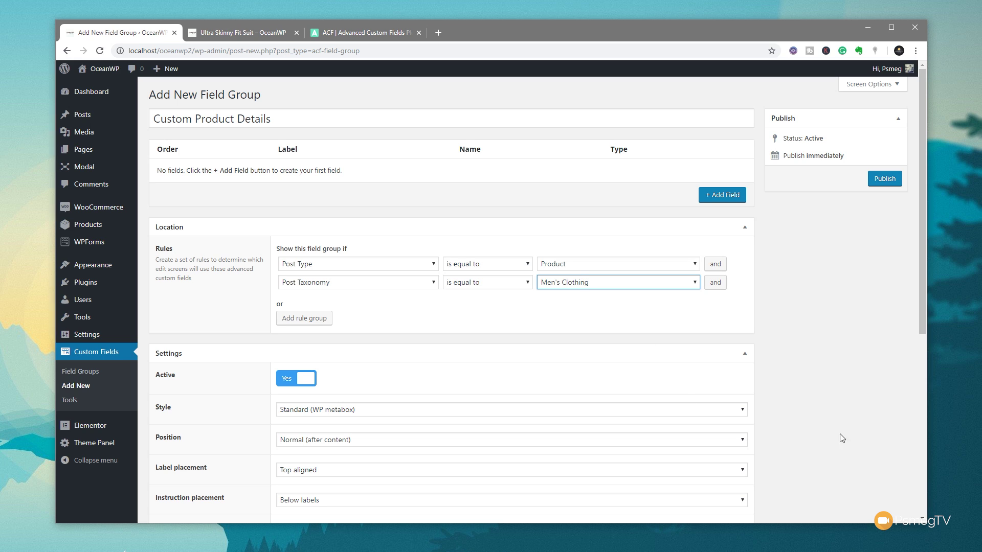
- Add a first field to the group with the label "Product Material"
{"action": "scroll", "coordinate": [815, 396], "scroll_direction": "down", "scroll_amount": 4}
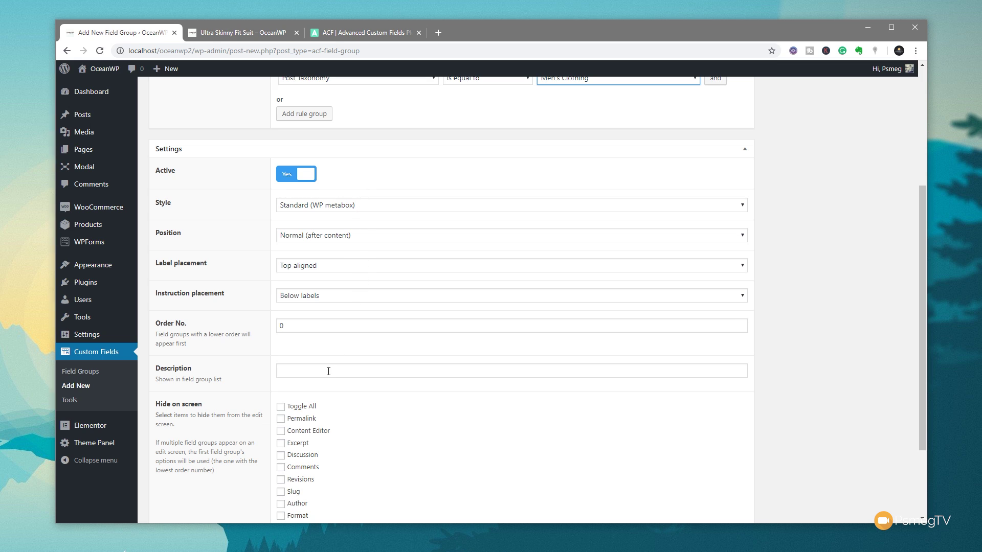
{"action": "scroll", "coordinate": [450, 388], "scroll_direction": "down", "scroll_amount": 2}
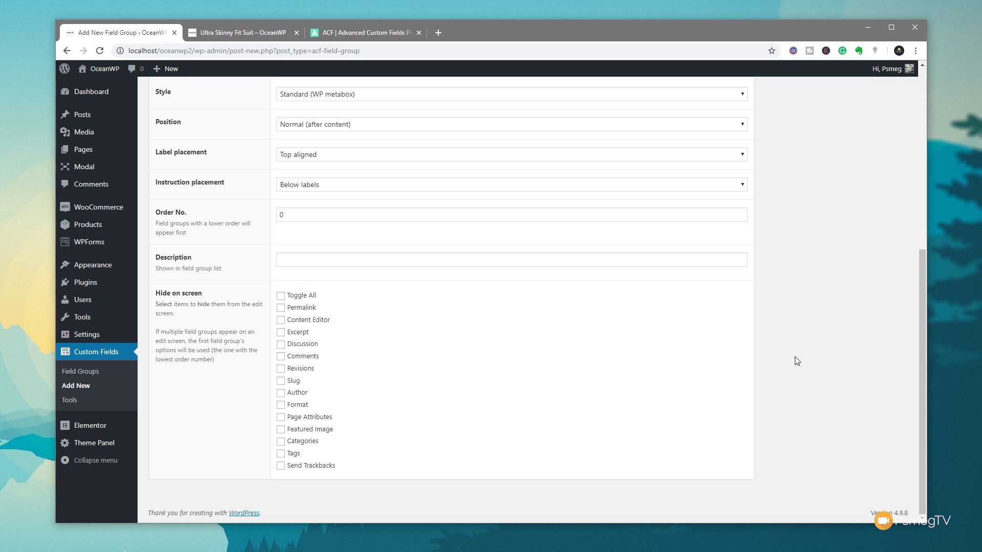
{"action": "scroll", "coordinate": [796, 357], "scroll_direction": "up", "scroll_amount": 4}
{"action": "scroll", "coordinate": [796, 356], "scroll_direction": "up", "scroll_amount": 3}
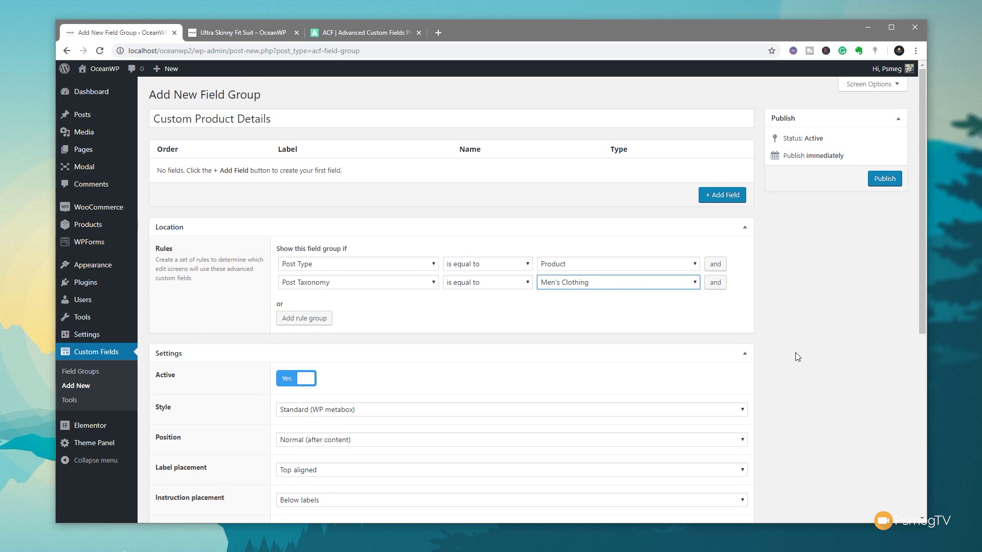
{"action": "left_click", "coordinate": [723, 197]}
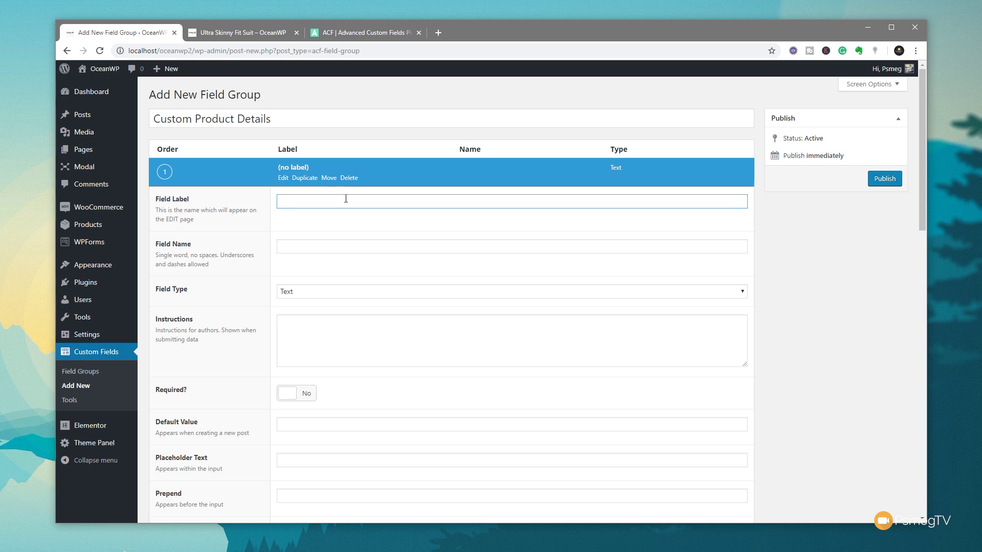
{"action": "type", "text": "Product Material"}
{"action": "left_click", "coordinate": [394, 246]}
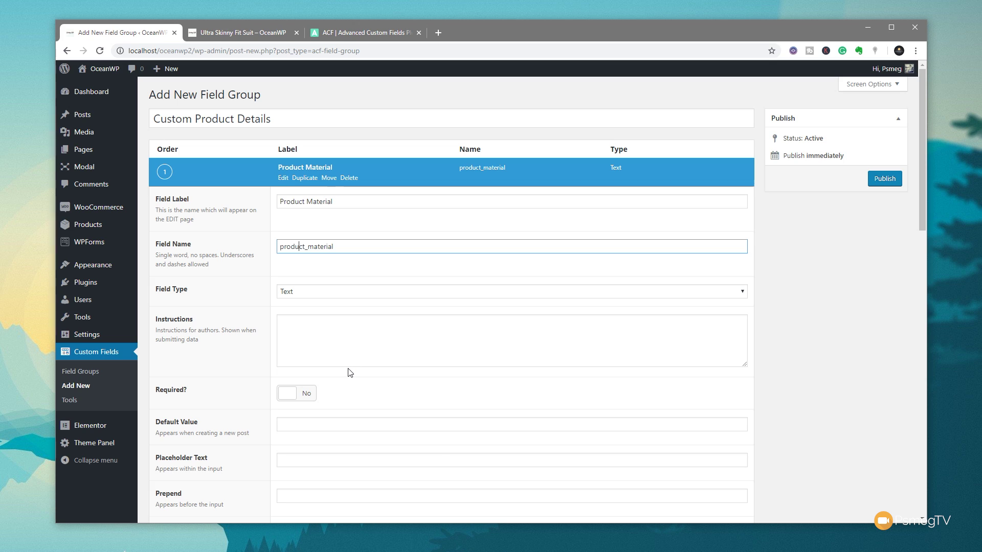
- Add a second field to the group with the label "Product Fit"
{"action": "scroll", "coordinate": [468, 379], "scroll_direction": "down", "scroll_amount": 2}
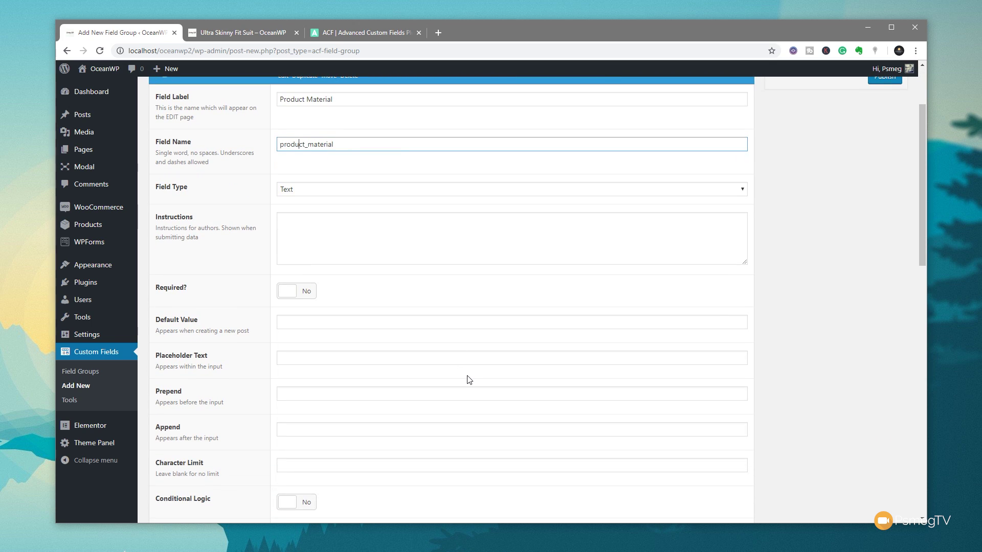
{"action": "scroll", "coordinate": [468, 379], "scroll_direction": "up", "scroll_amount": 2}
{"action": "scroll", "coordinate": [543, 372], "scroll_direction": "down", "scroll_amount": 7}
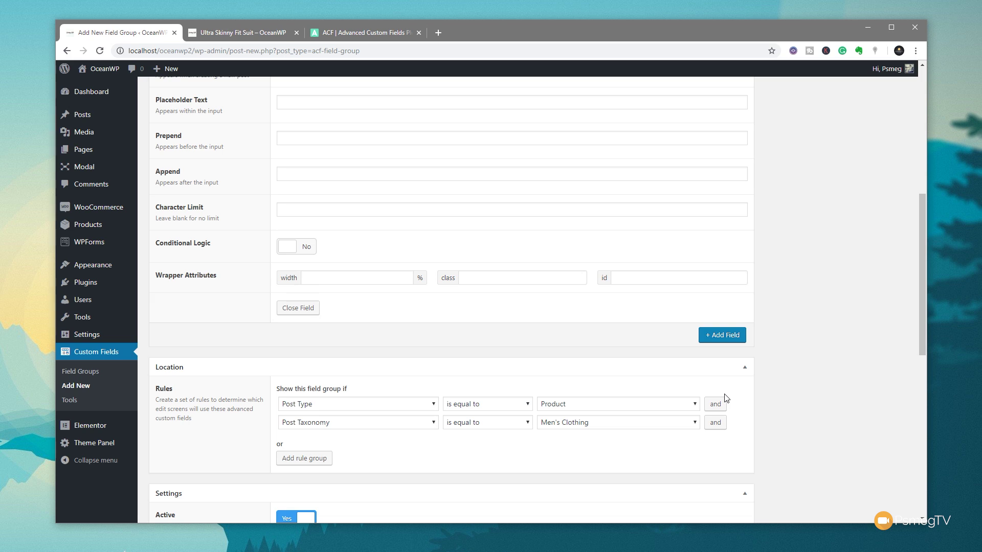
{"action": "left_click", "coordinate": [725, 337]}
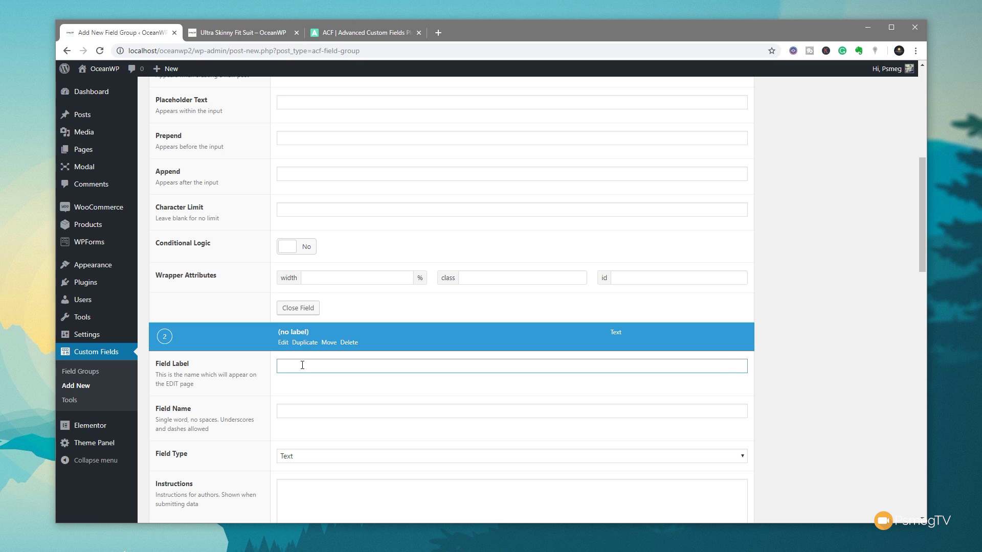
{"action": "type", "text": "Product Fit"}
{"action": "left_click", "coordinate": [332, 411]}
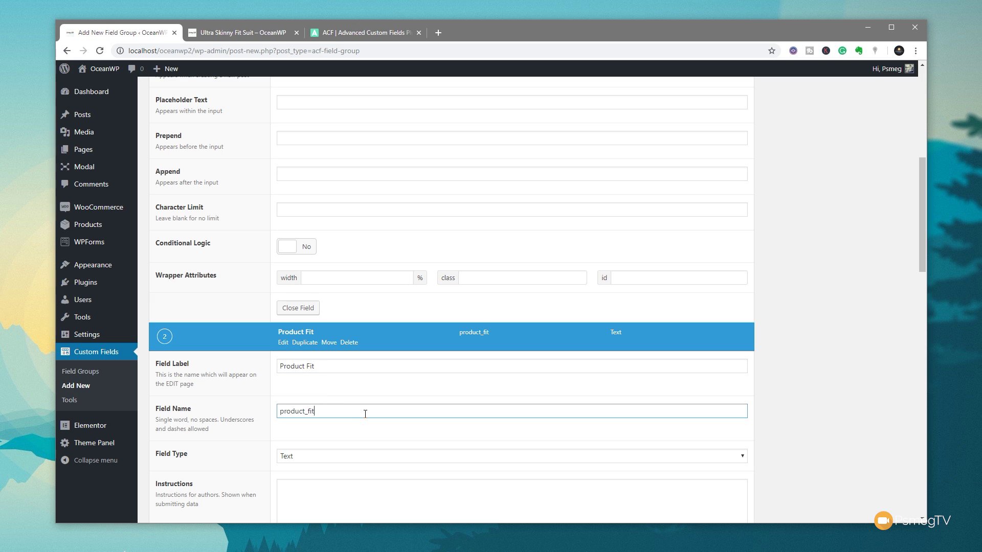
- Publish the Custom Product Details field group
{"action": "scroll", "coordinate": [392, 441], "scroll_direction": "down", "scroll_amount": 2}
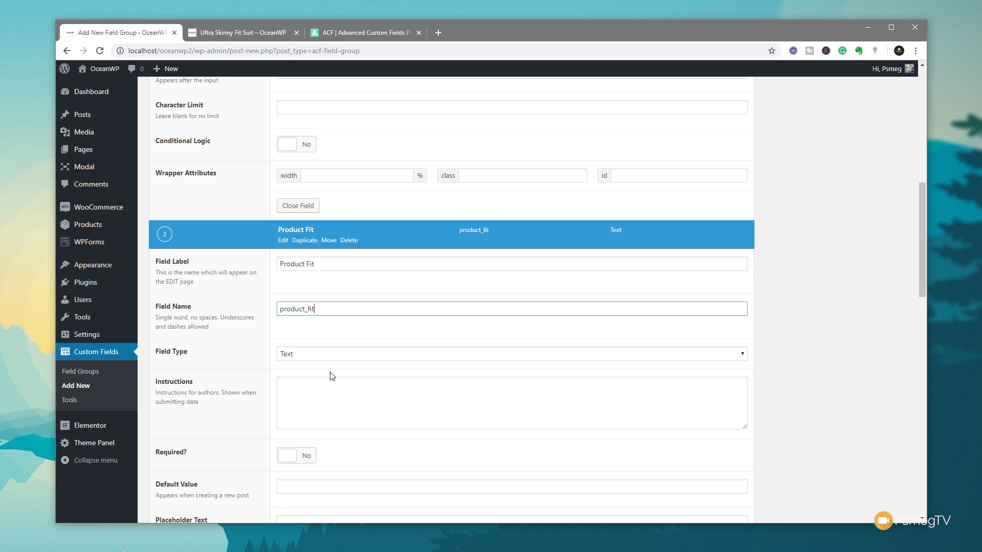
{"action": "left_click", "coordinate": [829, 269]}
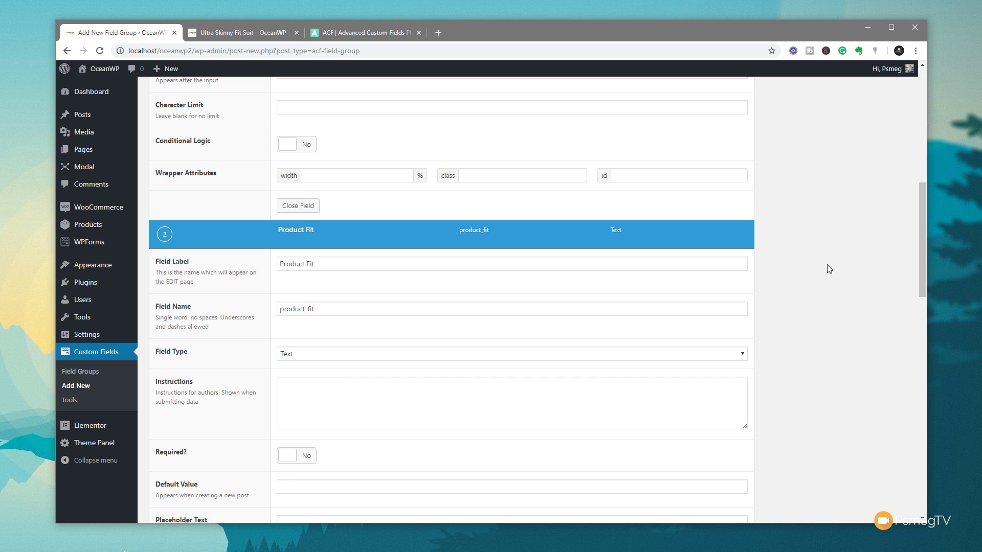
{"action": "scroll", "coordinate": [829, 269], "scroll_direction": "up", "scroll_amount": 15}
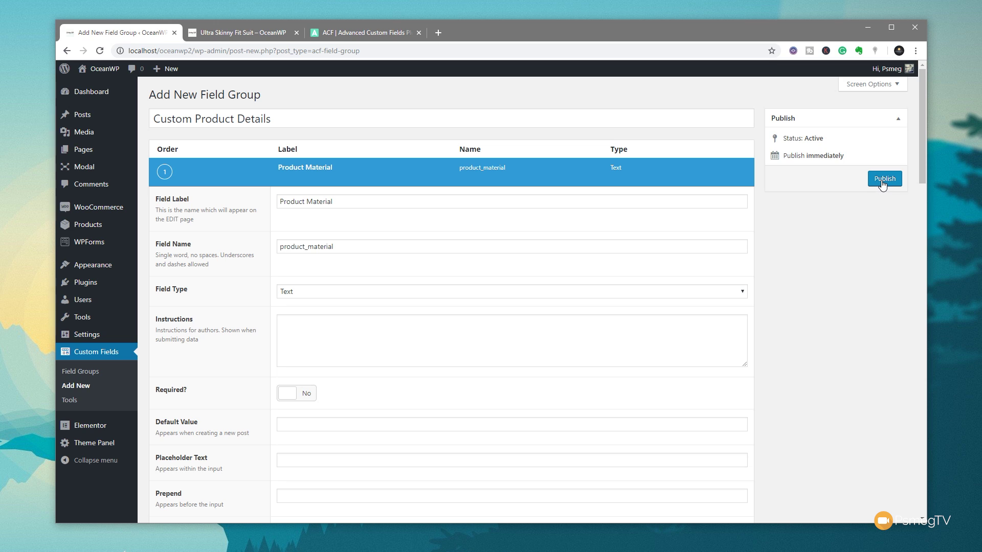
{"action": "left_click", "coordinate": [882, 180]}
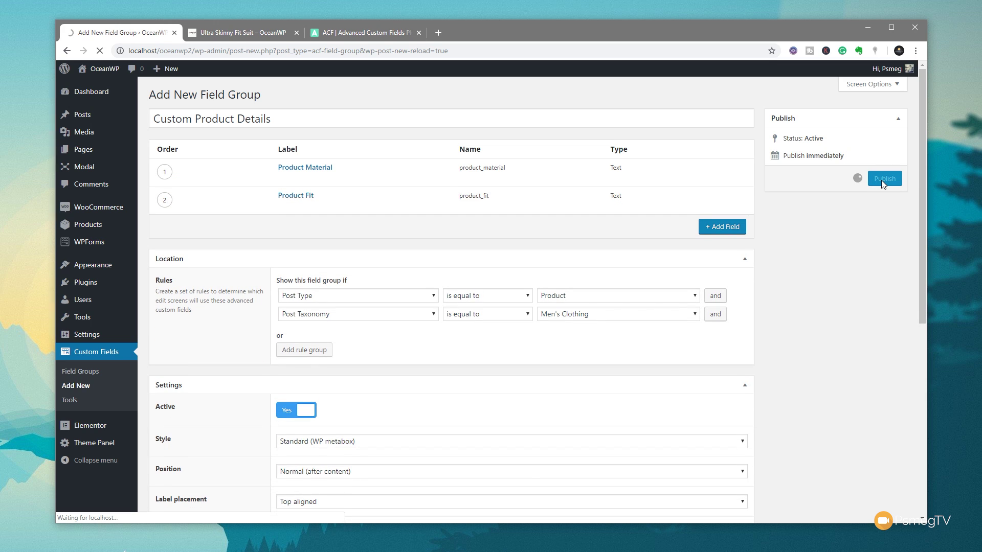
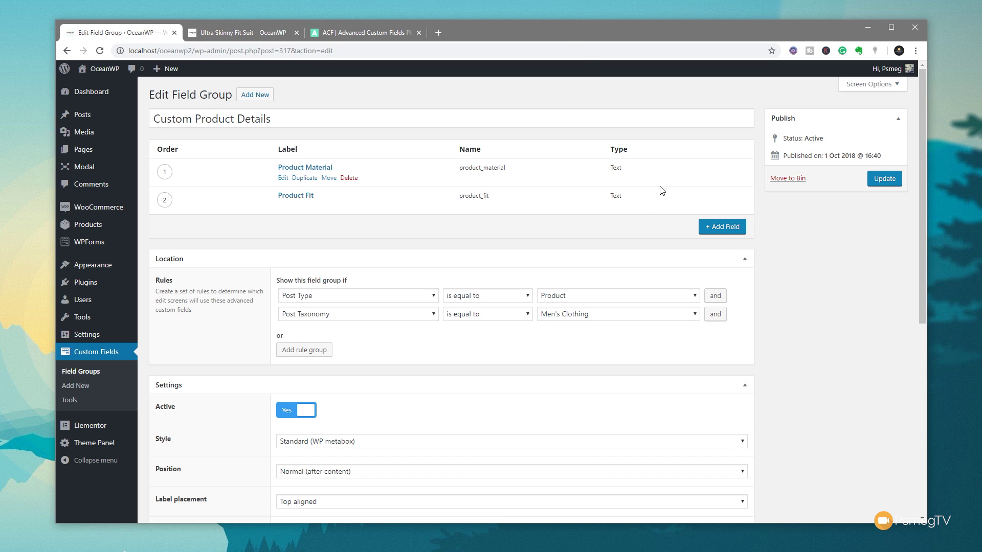
- Open the Ultra Skinny Fit Suit product for editing and check its edit page for the custom fields
{"action": "mouse_move", "coordinate": [72, 228]}
{"action": "left_click", "coordinate": [173, 230]}
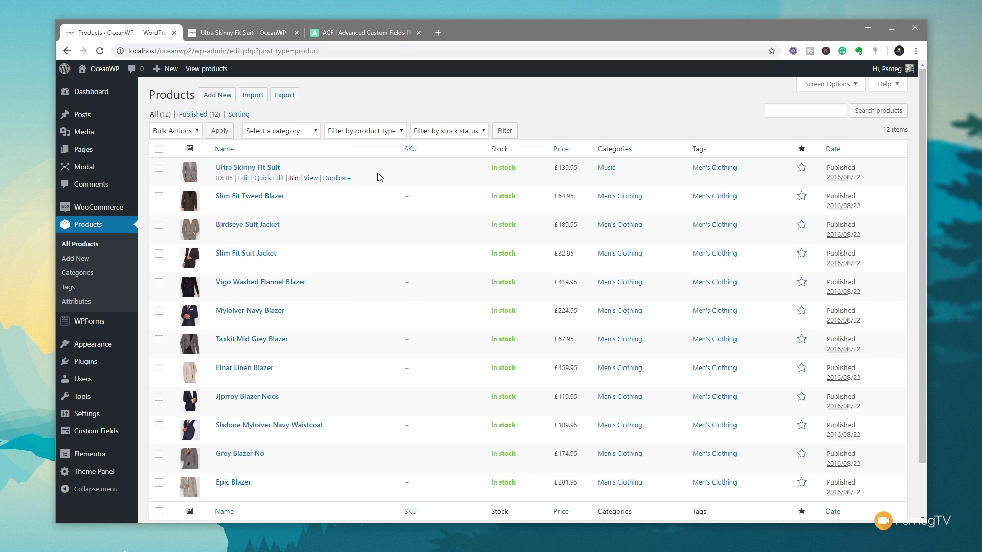
{"action": "left_click", "coordinate": [273, 169]}
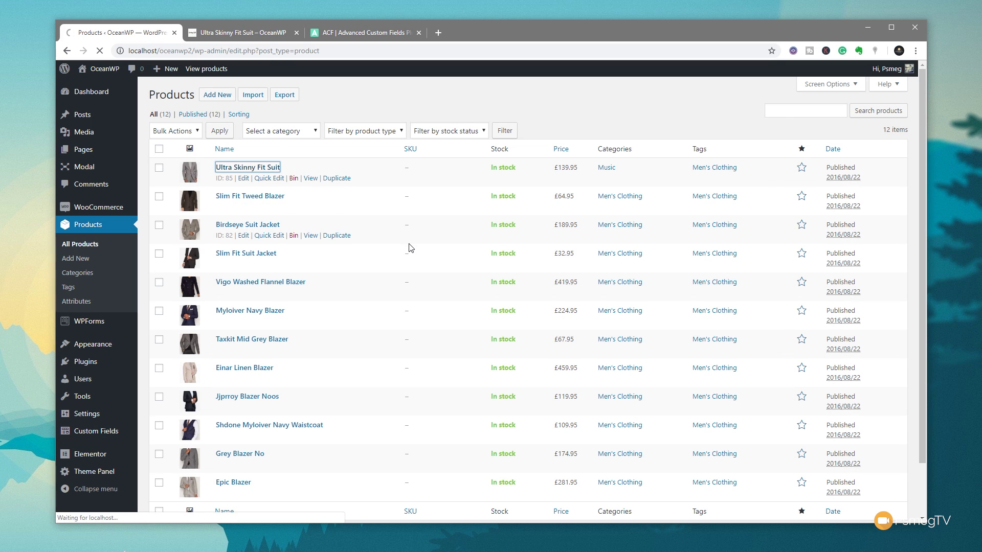
{"action": "scroll", "coordinate": [445, 397], "scroll_direction": "down", "scroll_amount": 7}
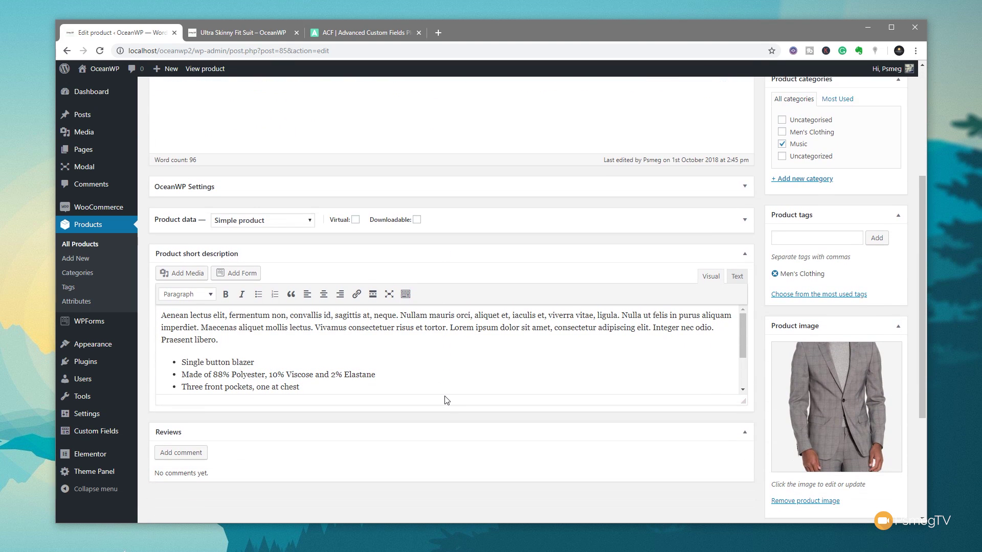
{"action": "scroll", "coordinate": [446, 400], "scroll_direction": "up", "scroll_amount": 7}
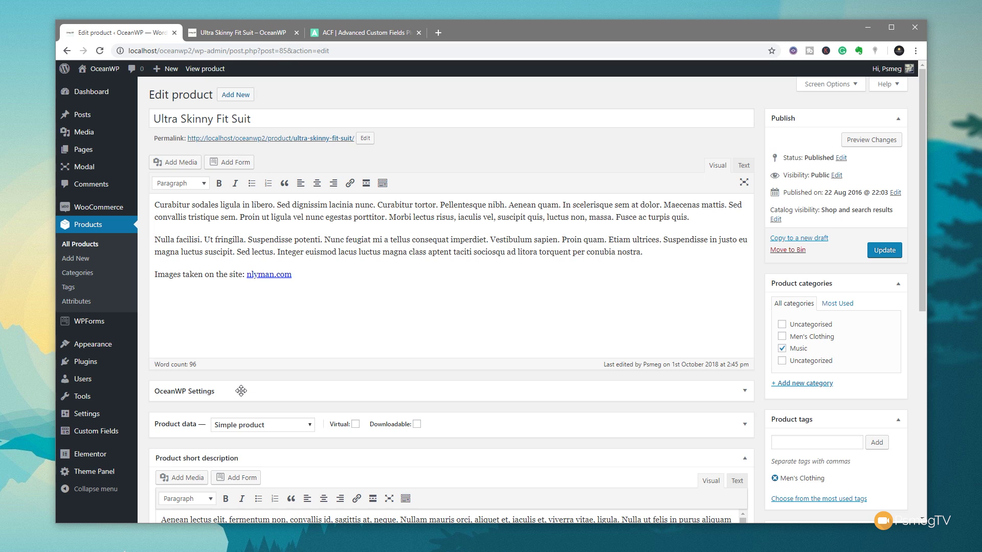
- Open the Slim Fit Tweed Blazer product for editing and check its edit page for the custom fields
{"action": "left_click", "coordinate": [87, 246]}
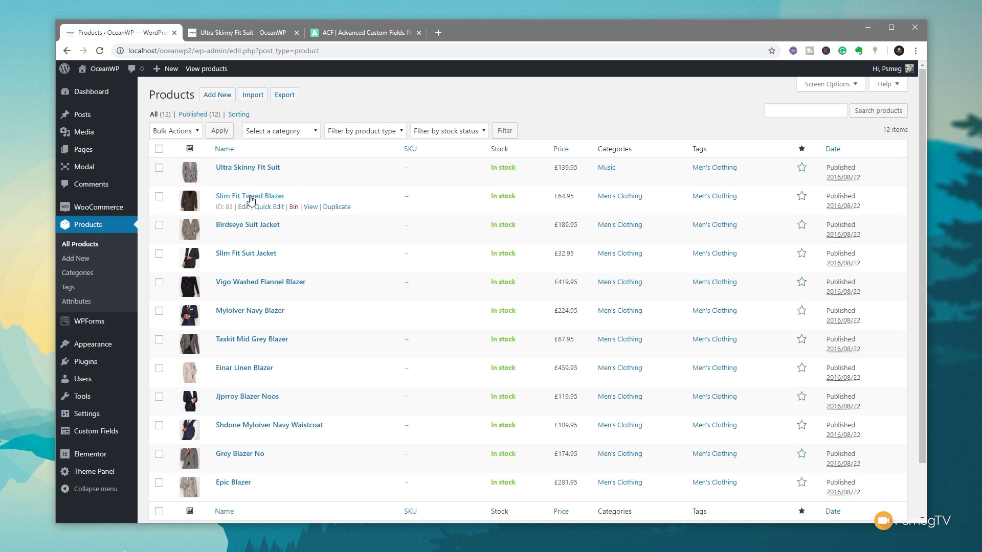
{"action": "left_click", "coordinate": [251, 198]}
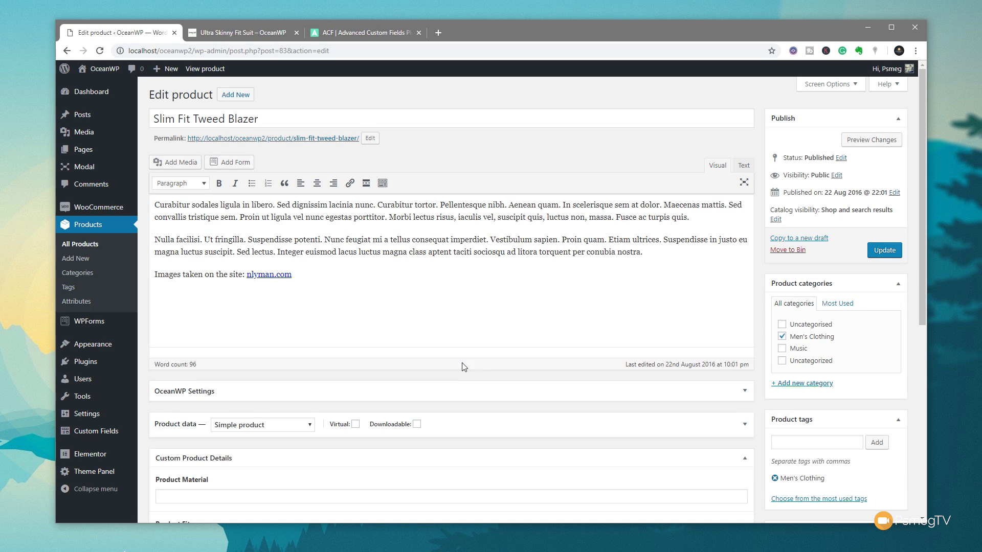
{"action": "scroll", "coordinate": [464, 367], "scroll_direction": "down", "scroll_amount": 4}
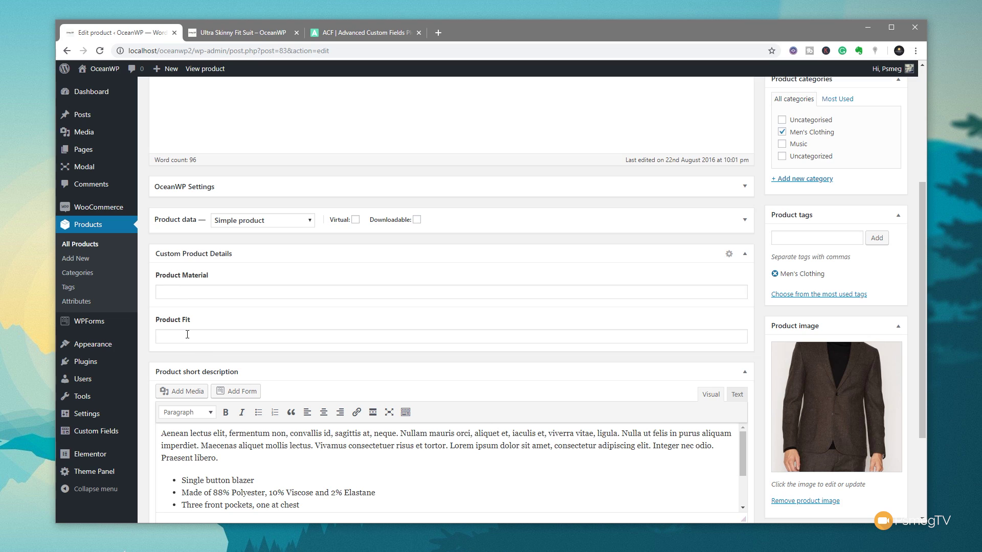
- Test the field group's category rule by toggling Men's Clothing, Music and Uncategorized on the blazer, leaving only Men's Clothing ticked
{"action": "left_click", "coordinate": [782, 134]}
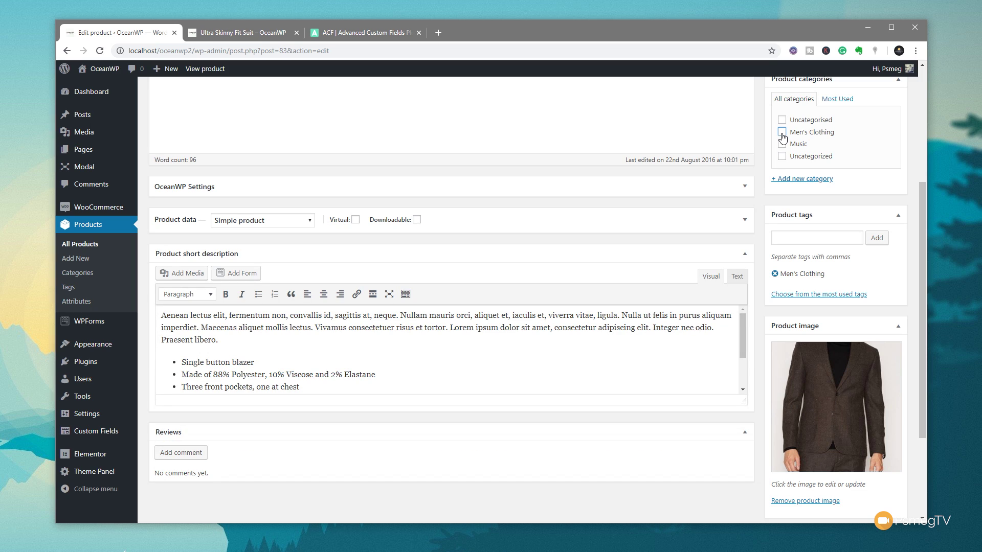
{"action": "left_click", "coordinate": [782, 156]}
{"action": "left_click", "coordinate": [783, 144]}
{"action": "left_click", "coordinate": [782, 132]}
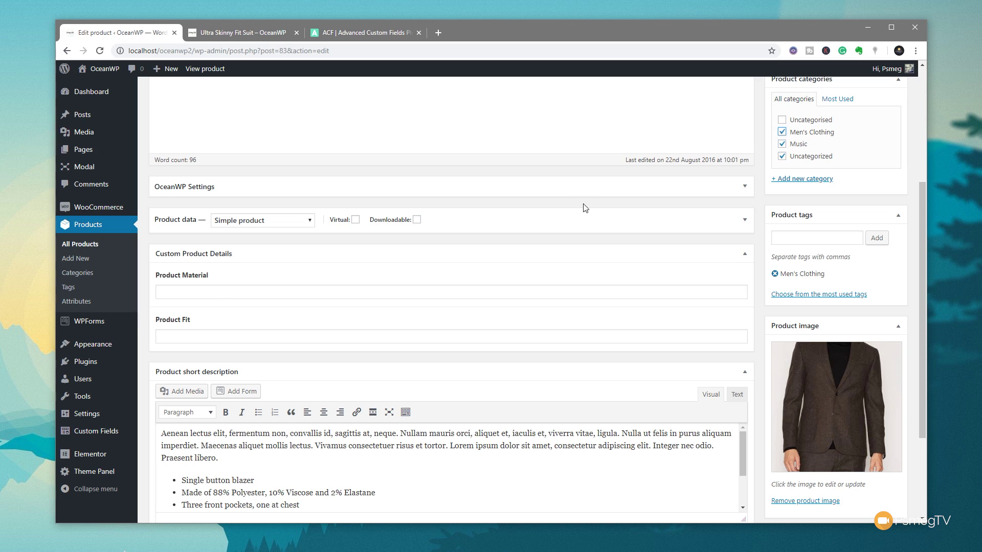
{"action": "left_click", "coordinate": [782, 156]}
{"action": "left_click", "coordinate": [782, 143]}
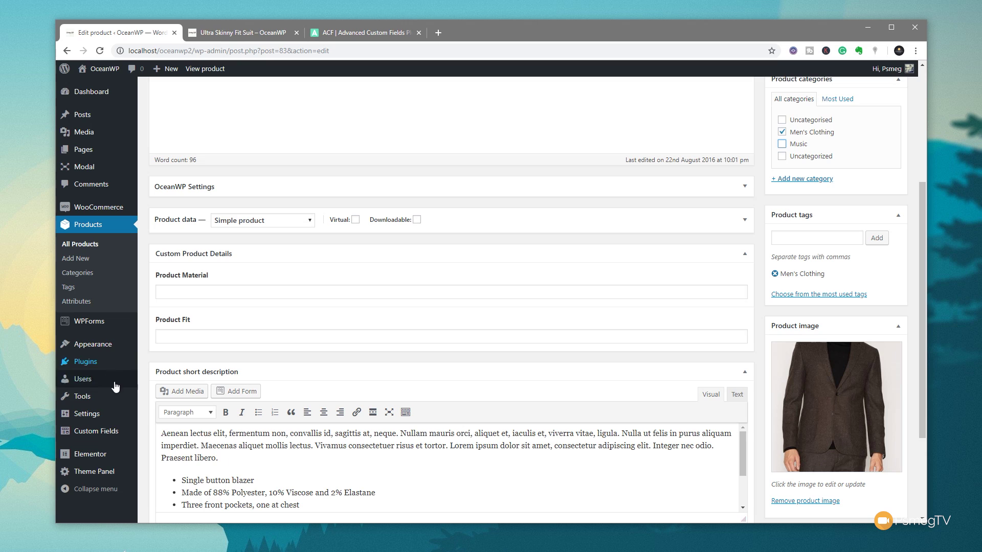
- Create an Elementor template of type Single Product named "Custom Men's Clothing"
{"action": "mouse_move", "coordinate": [101, 453]}
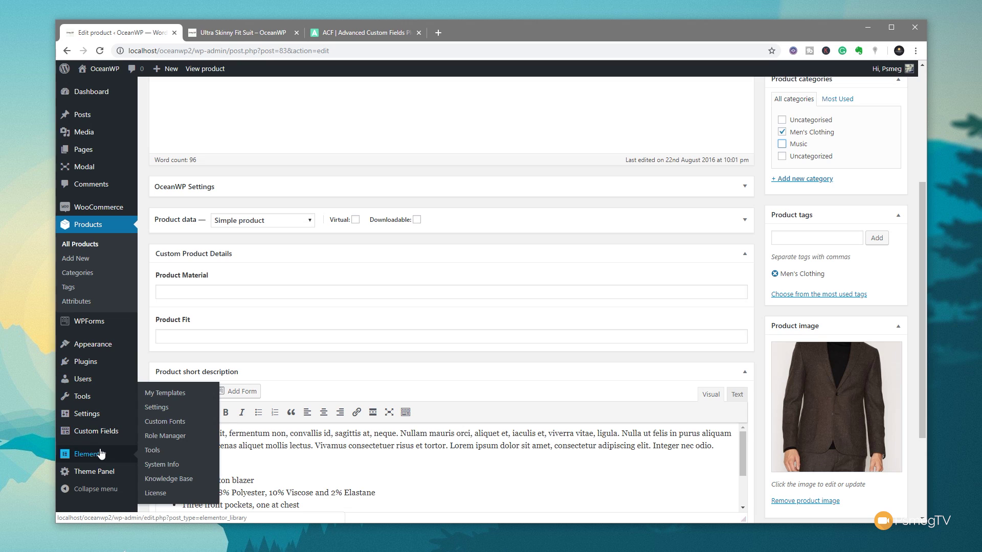
{"action": "left_click", "coordinate": [164, 394]}
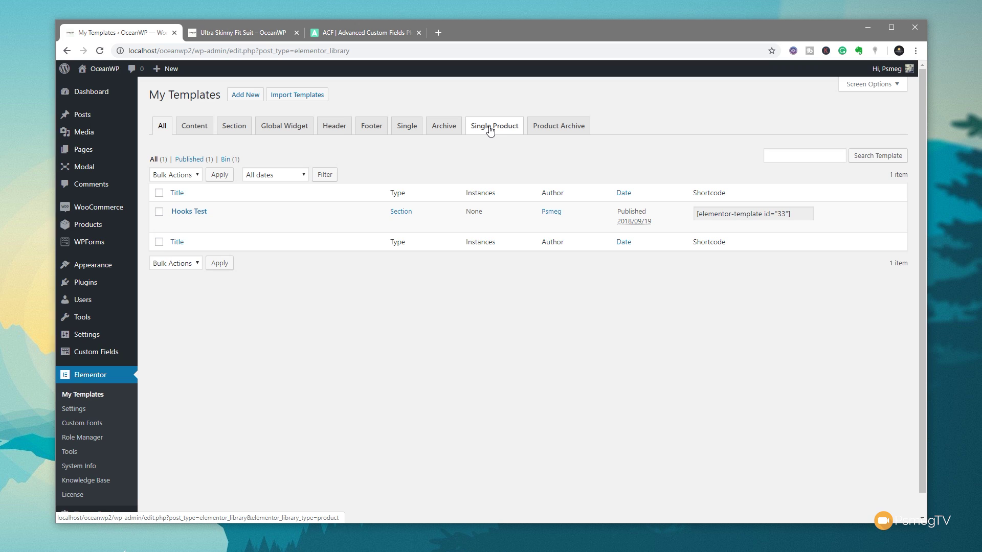
{"action": "left_click", "coordinate": [249, 97]}
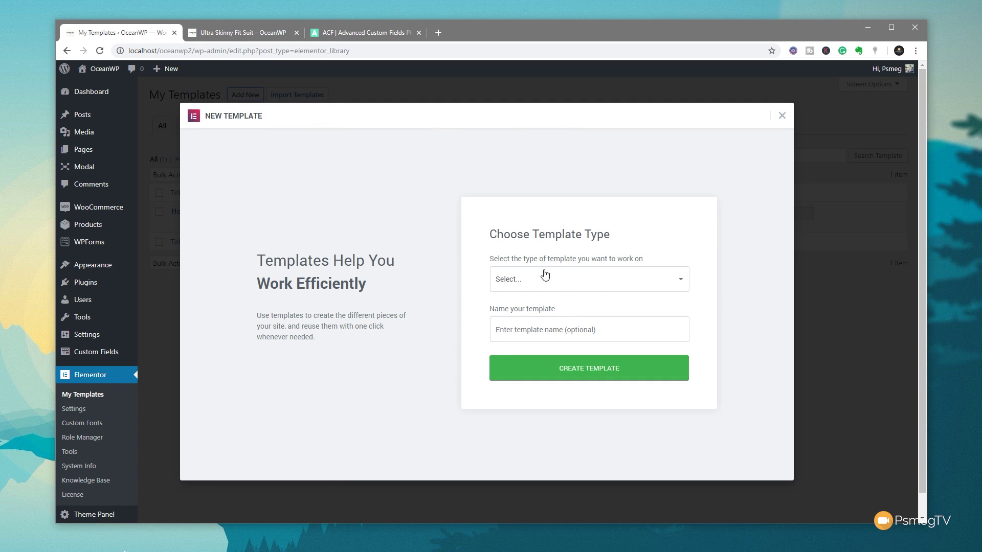
{"action": "left_click", "coordinate": [542, 285]}
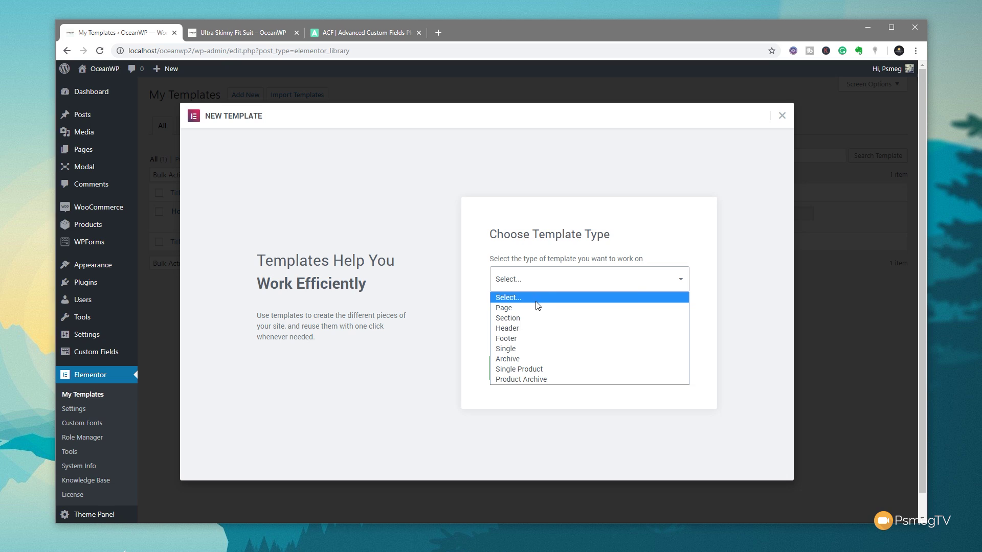
{"action": "left_click", "coordinate": [550, 369]}
{"action": "left_click", "coordinate": [536, 336]}
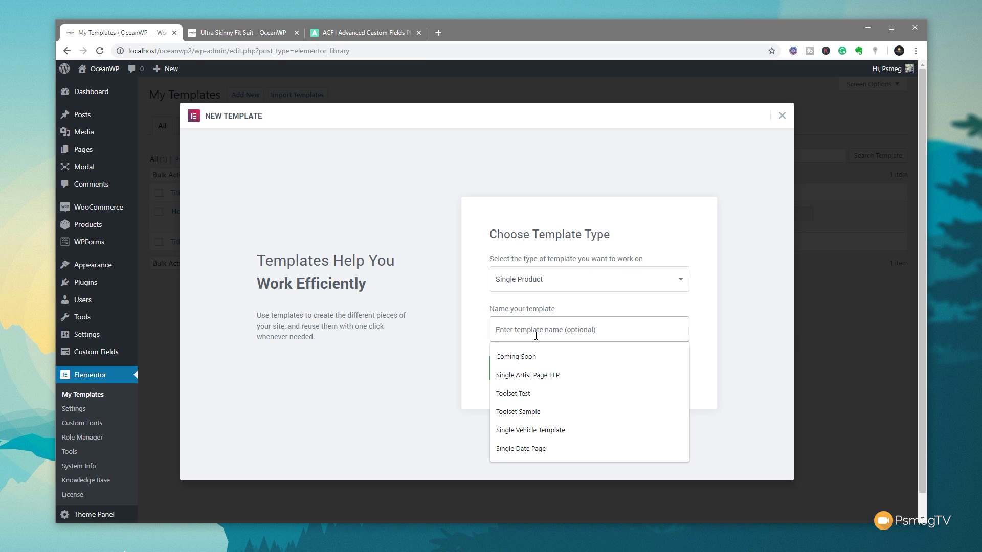
{"action": "type", "text": "Custom"}
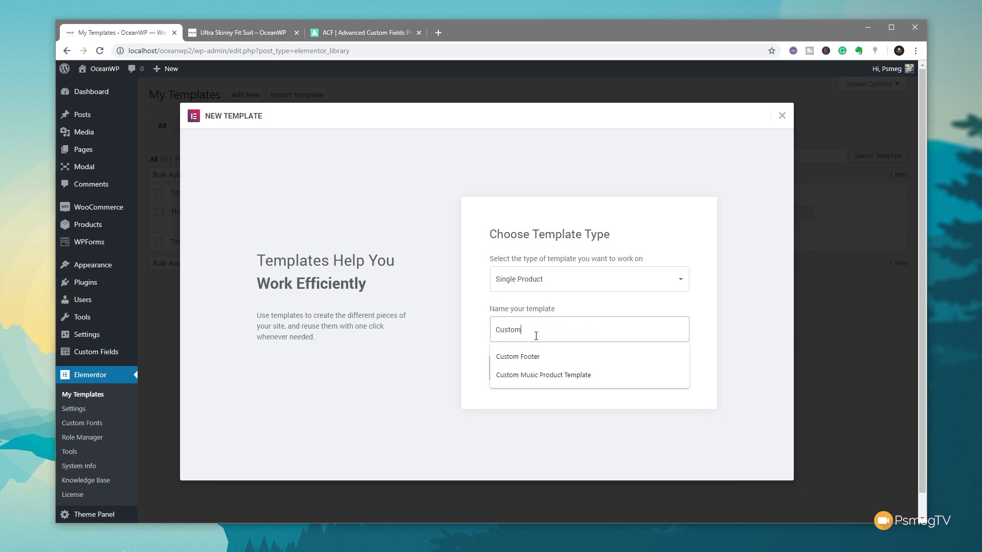
{"action": "type", "text": " Mens Clothing"}
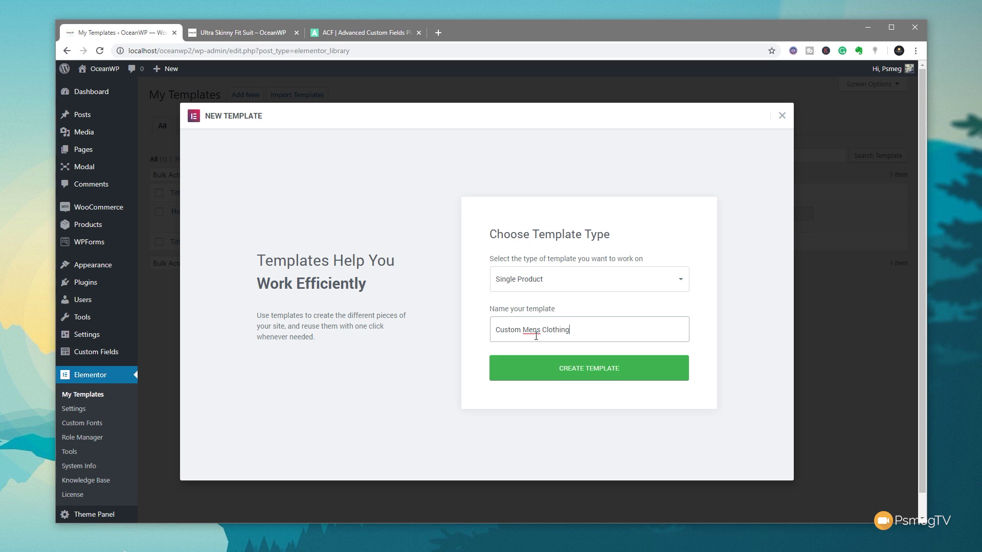
{"action": "left_click", "coordinate": [535, 336]}
{"action": "type", "text": "'"}
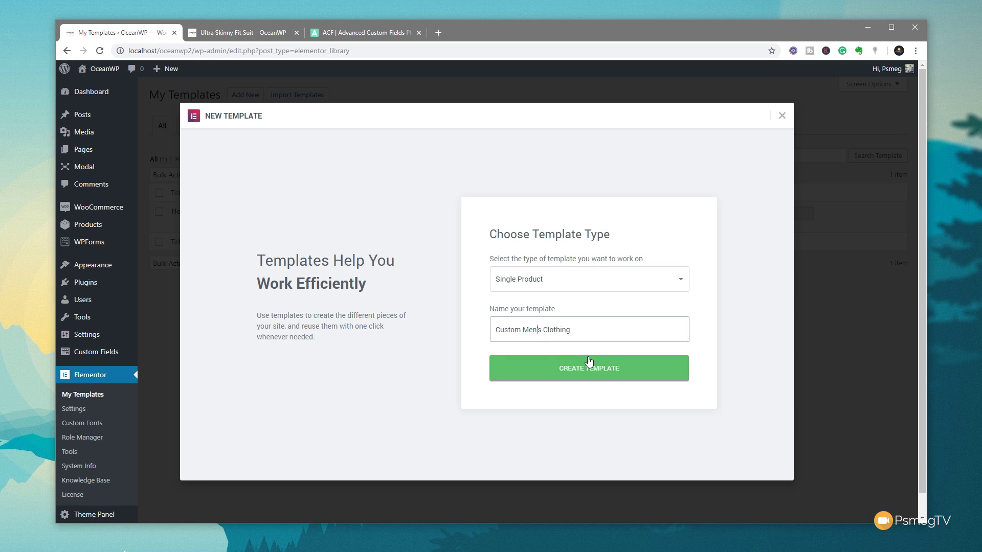
{"action": "left_click", "coordinate": [597, 366]}
{"action": "left_click", "coordinate": [595, 375]}
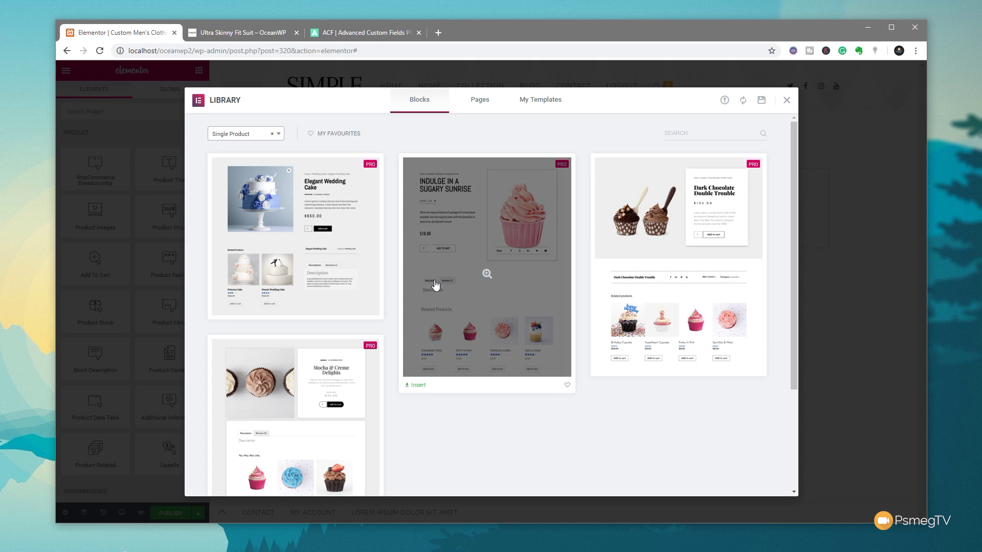
- Preview the Elegant Wedding Cake single product block from the library and insert it into the template
{"action": "mouse_move", "coordinate": [295, 265]}
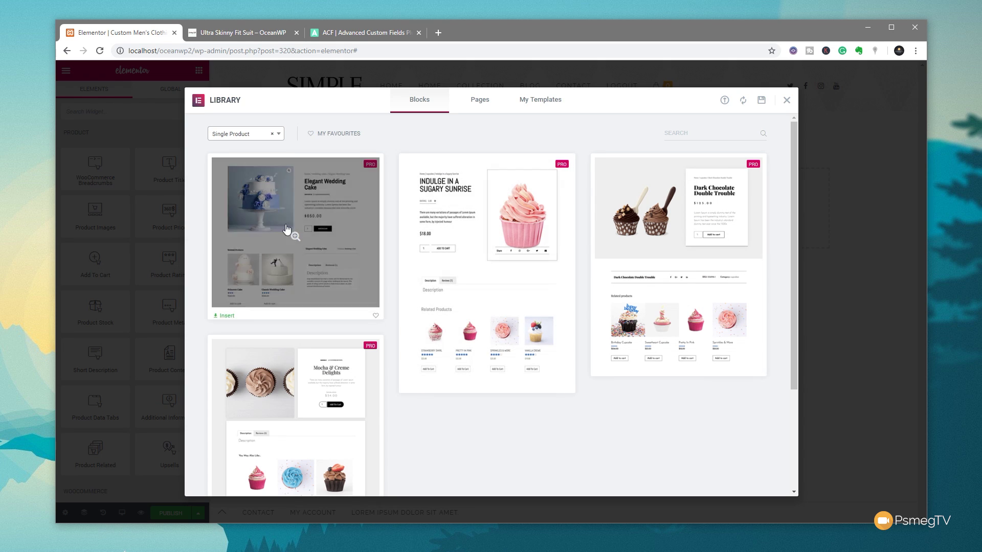
{"action": "left_click", "coordinate": [292, 246]}
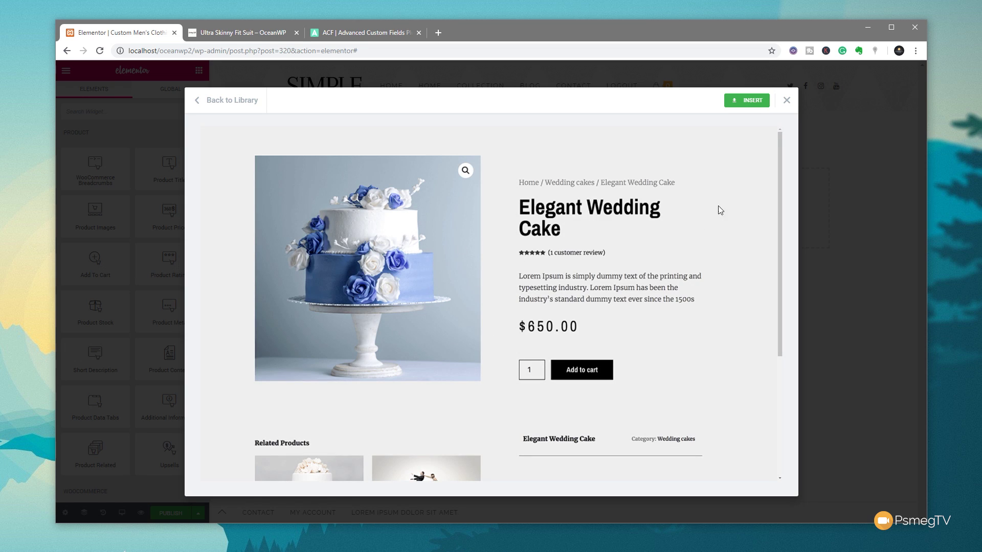
{"action": "left_click", "coordinate": [750, 101]}
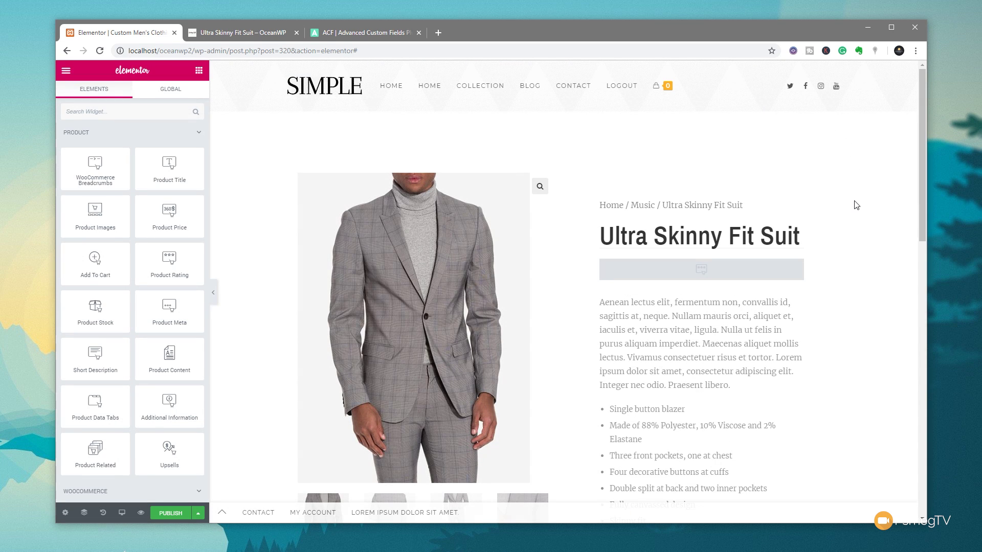
- Add a Text Editor widget between the product's short description and its price
{"action": "scroll", "coordinate": [857, 210], "scroll_direction": "down", "scroll_amount": 8}
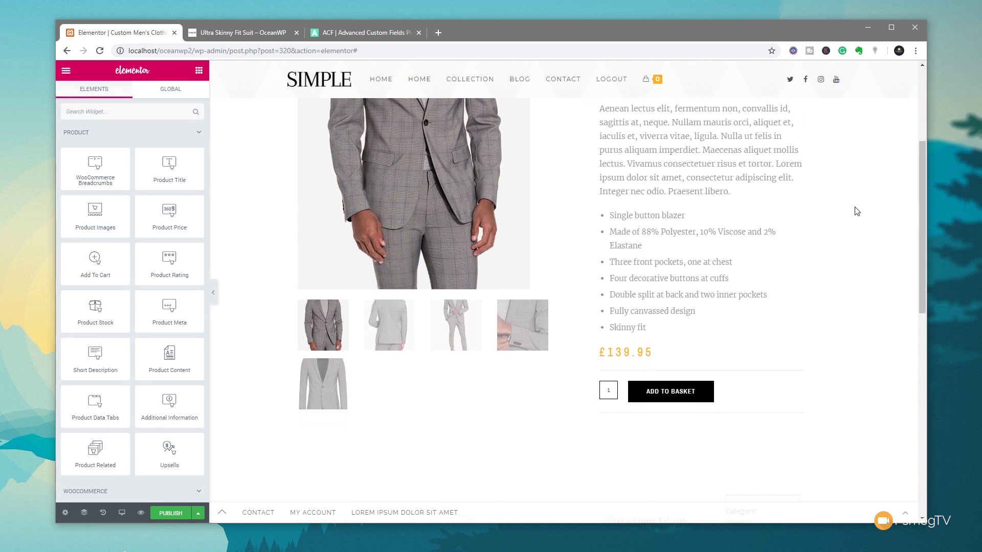
{"action": "scroll", "coordinate": [857, 212], "scroll_direction": "down", "scroll_amount": 3}
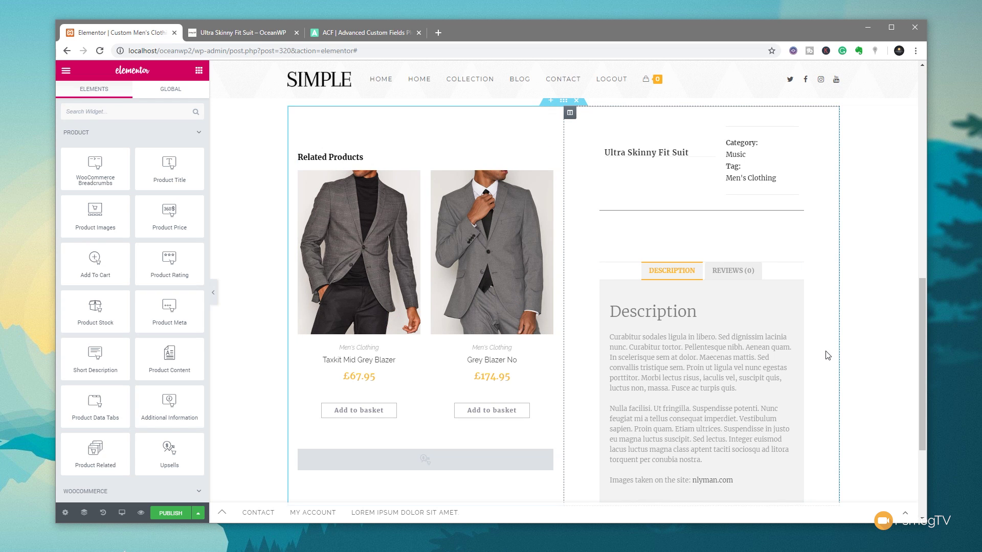
{"action": "scroll", "coordinate": [828, 355], "scroll_direction": "up", "scroll_amount": 5}
{"action": "scroll", "coordinate": [827, 355], "scroll_direction": "up", "scroll_amount": 1}
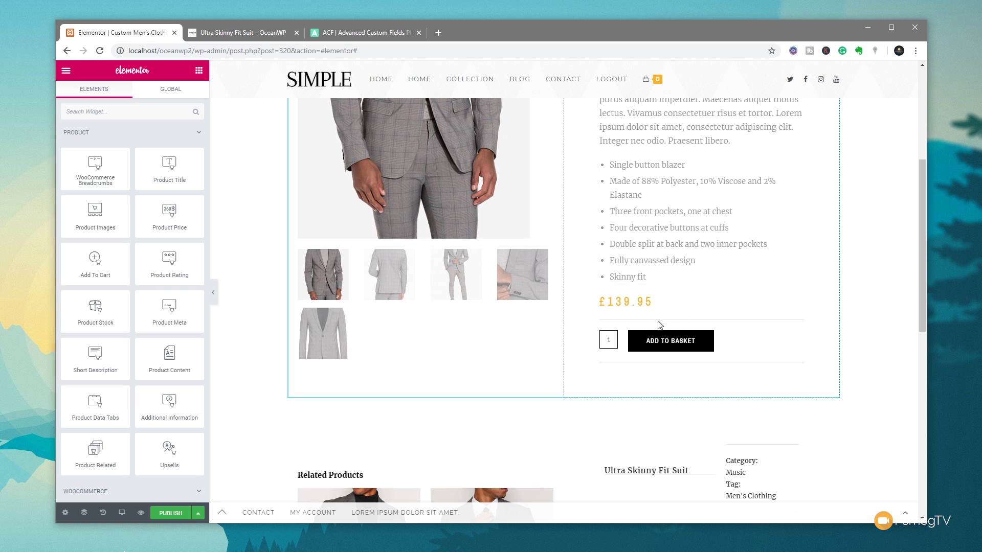
{"action": "left_click", "coordinate": [197, 134]}
{"action": "left_click", "coordinate": [197, 159]}
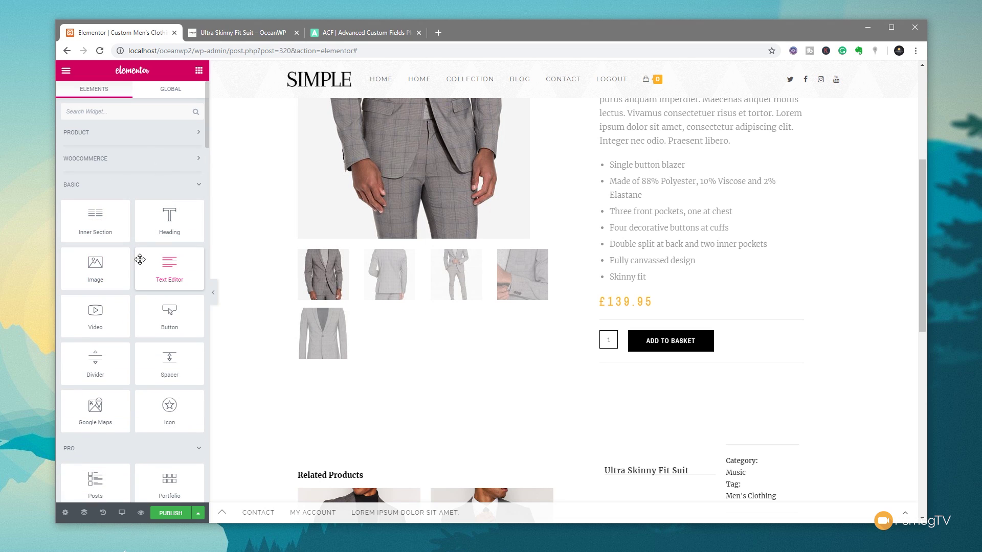
{"action": "left_click_drag", "start_coordinate": [180, 270], "coordinate": [630, 301]}
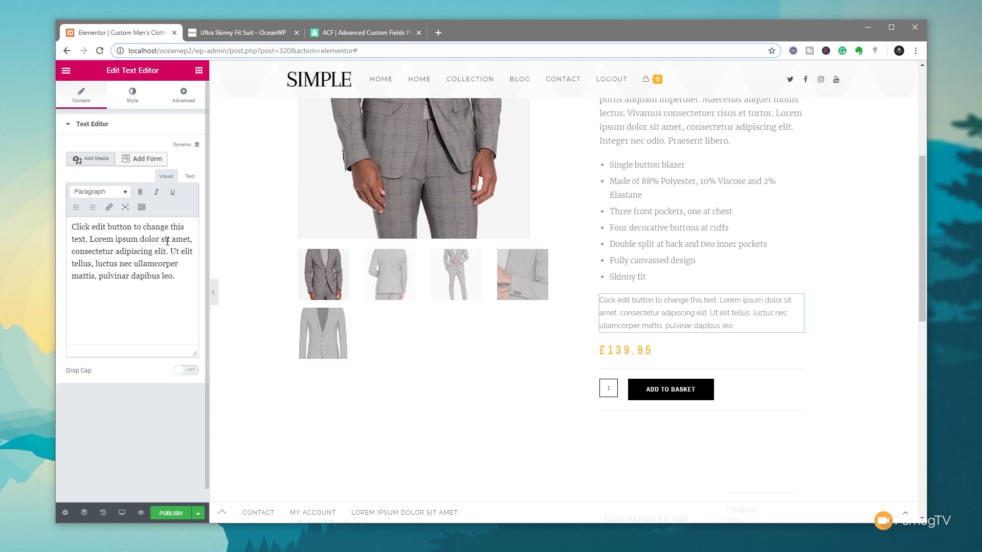
- Link the text widget's content dynamically to the ACF field Product Material, with "Product Material:" as the Before text
{"action": "left_click", "coordinate": [182, 147]}
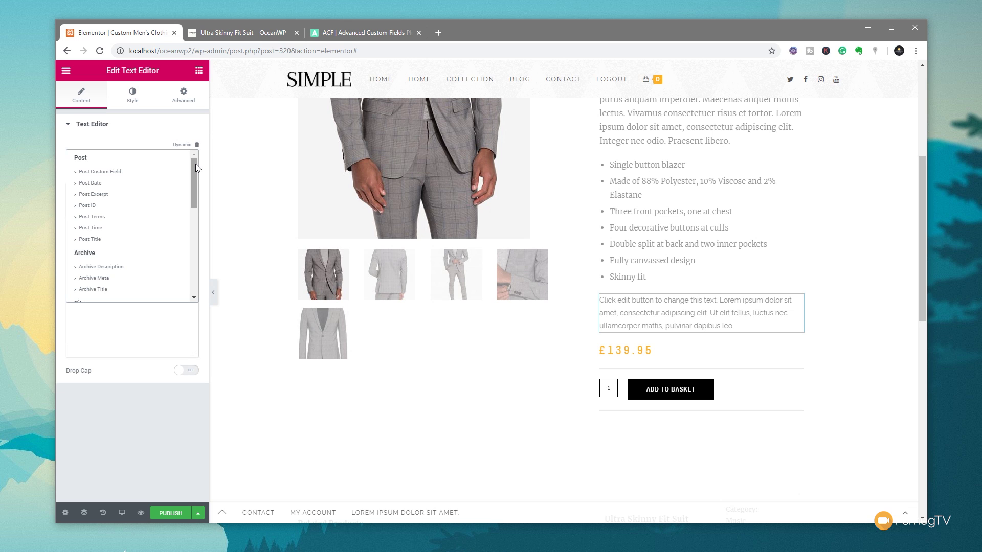
{"action": "left_click_drag", "start_coordinate": [195, 167], "coordinate": [197, 254]}
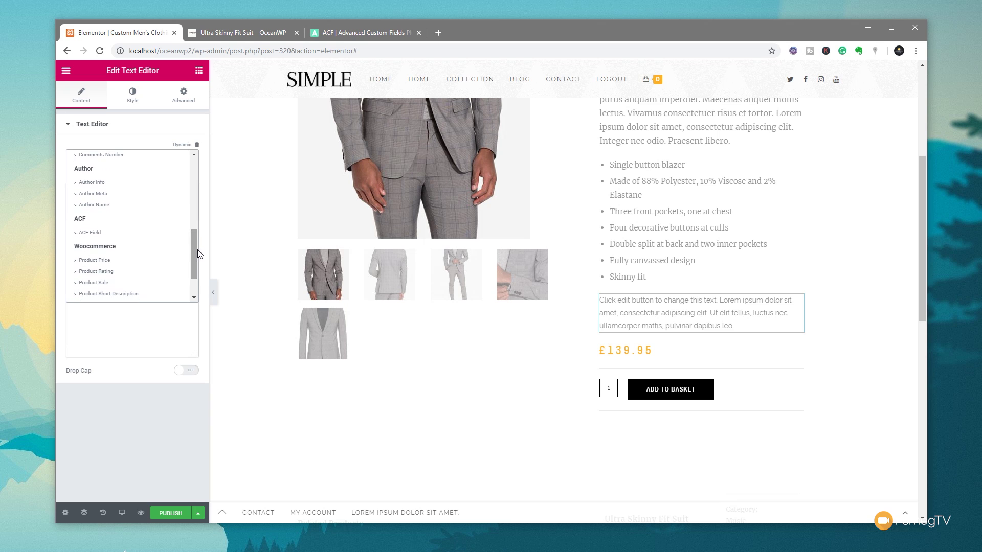
{"action": "left_click", "coordinate": [88, 232]}
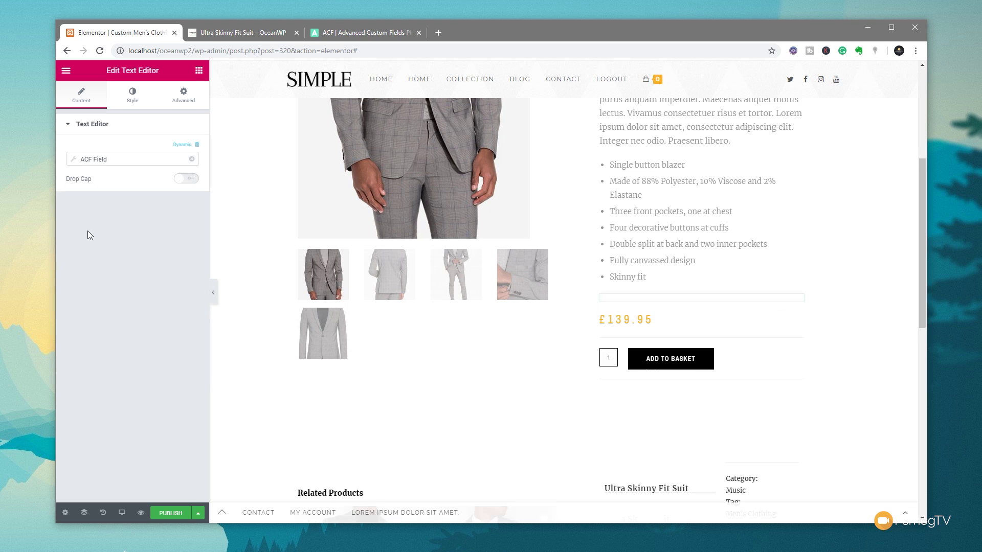
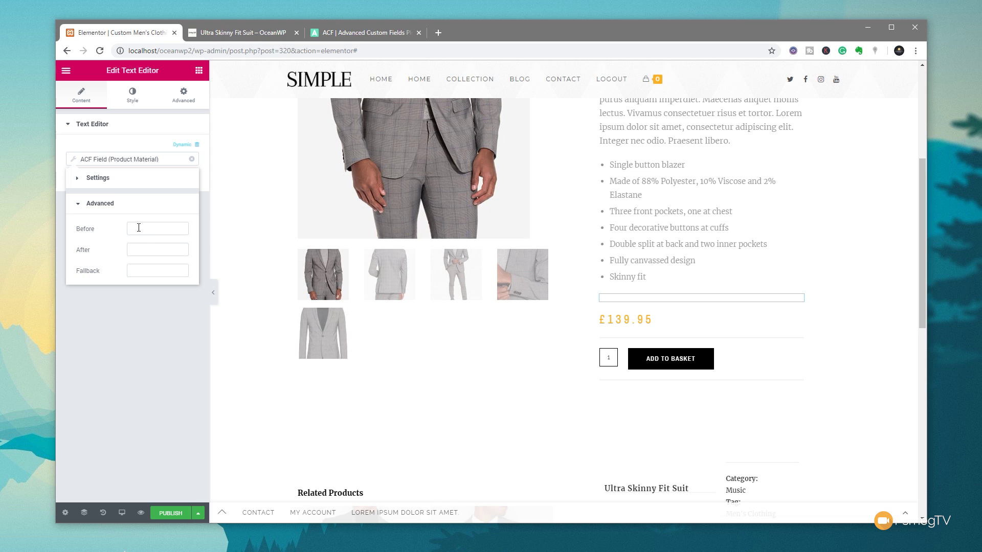
{"action": "left_click", "coordinate": [138, 227]}
{"action": "type", "text": "Produc"}
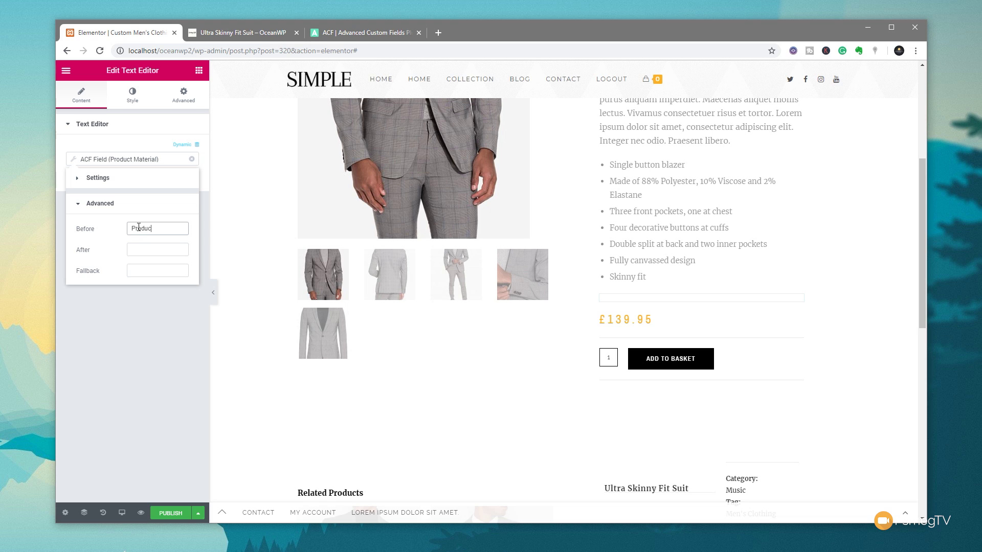
{"action": "type", "text": "t Material:"}
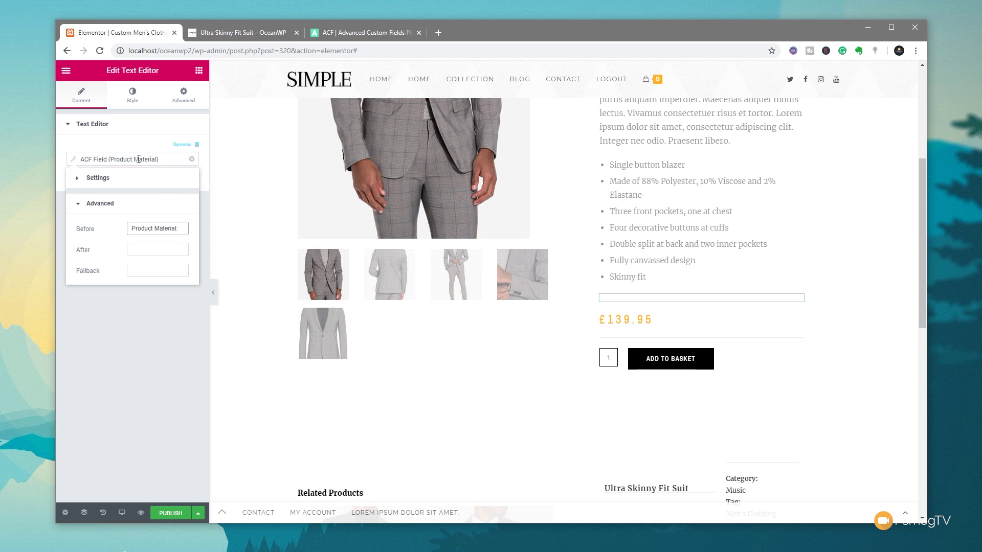
{"action": "left_click", "coordinate": [156, 317]}
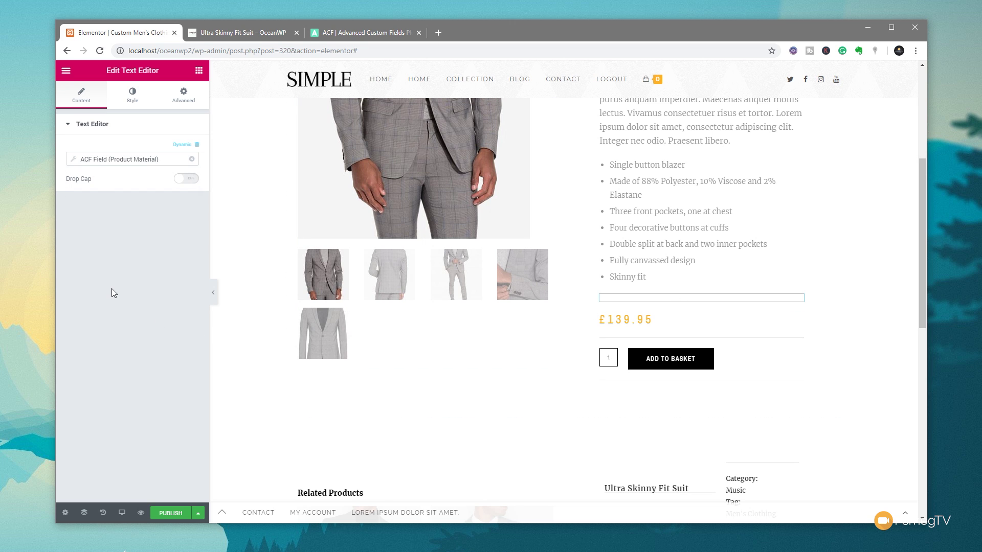
- Set the template's preview product to Slim Fit Tweed Blazer and apply the preview
{"action": "scroll", "coordinate": [379, 321], "scroll_direction": "up", "scroll_amount": 3}
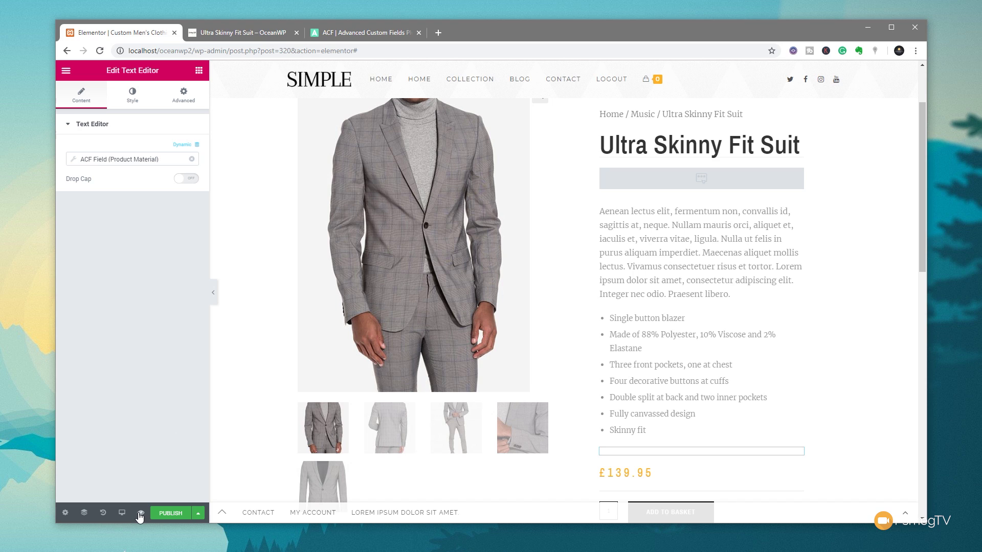
{"action": "mouse_move", "coordinate": [140, 517]}
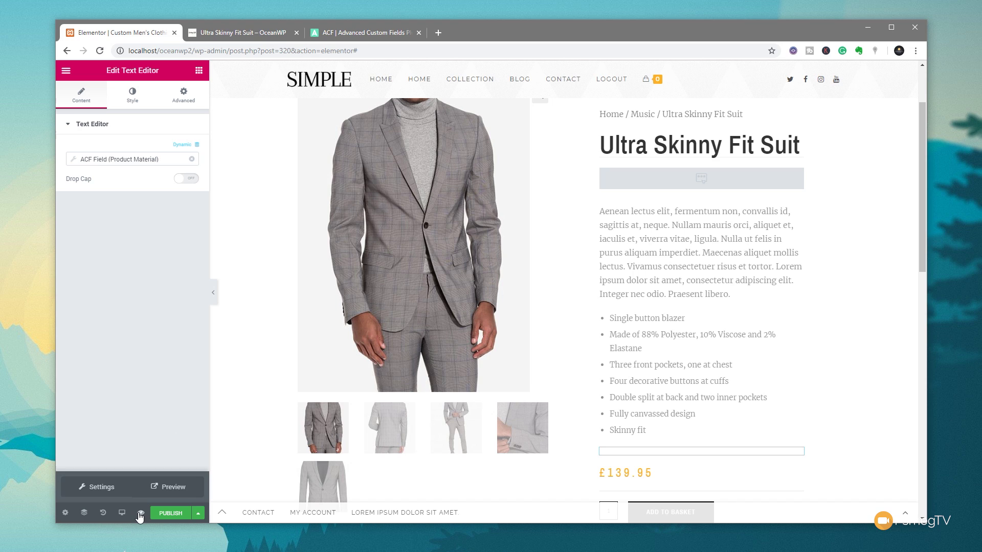
{"action": "left_click", "coordinate": [102, 488]}
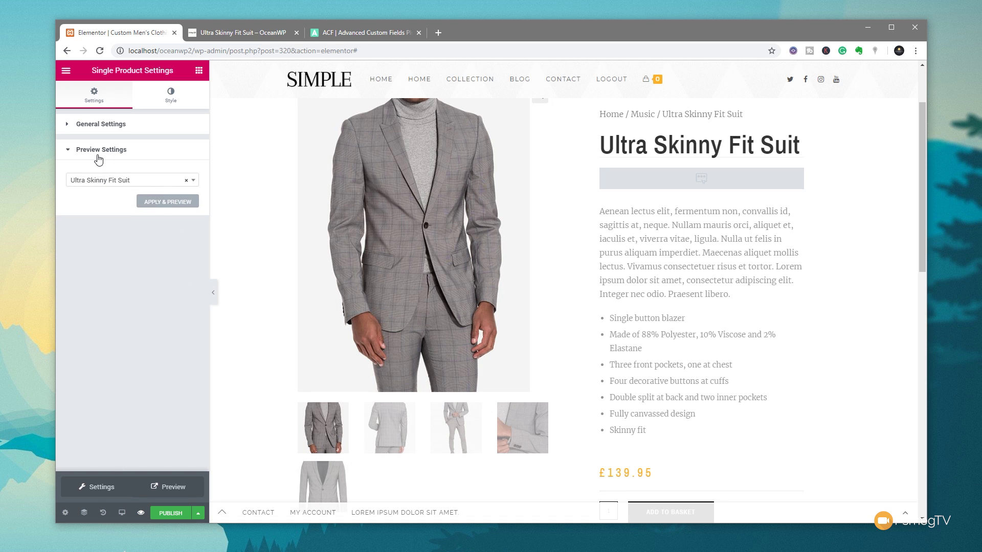
{"action": "left_click", "coordinate": [100, 186]}
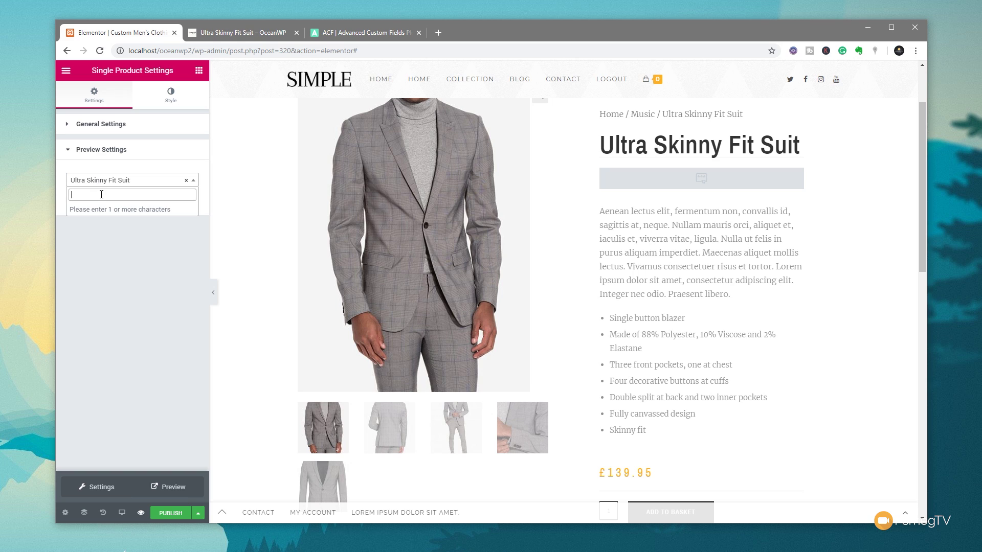
{"action": "type", "text": "Slim Fit Tweed Blazer"}
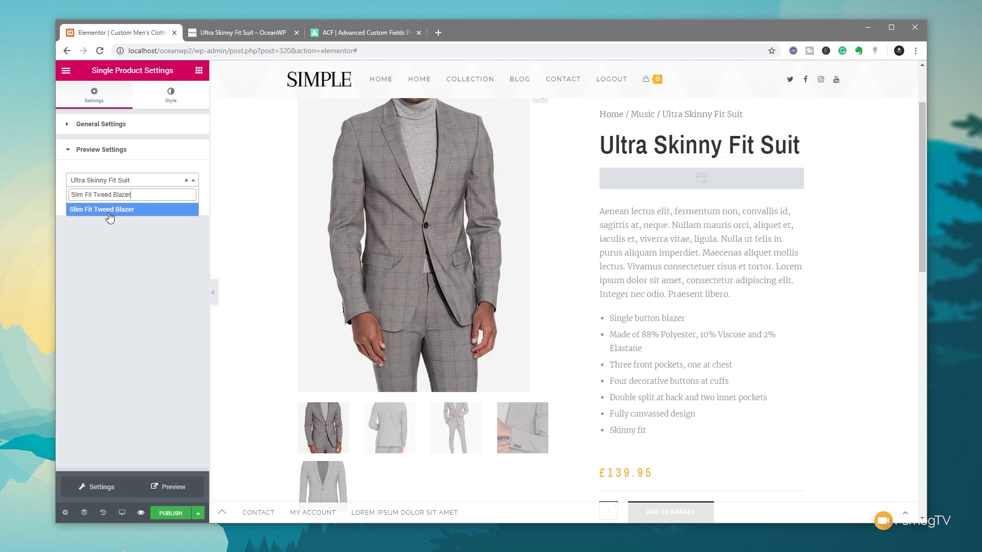
{"action": "left_click", "coordinate": [110, 214]}
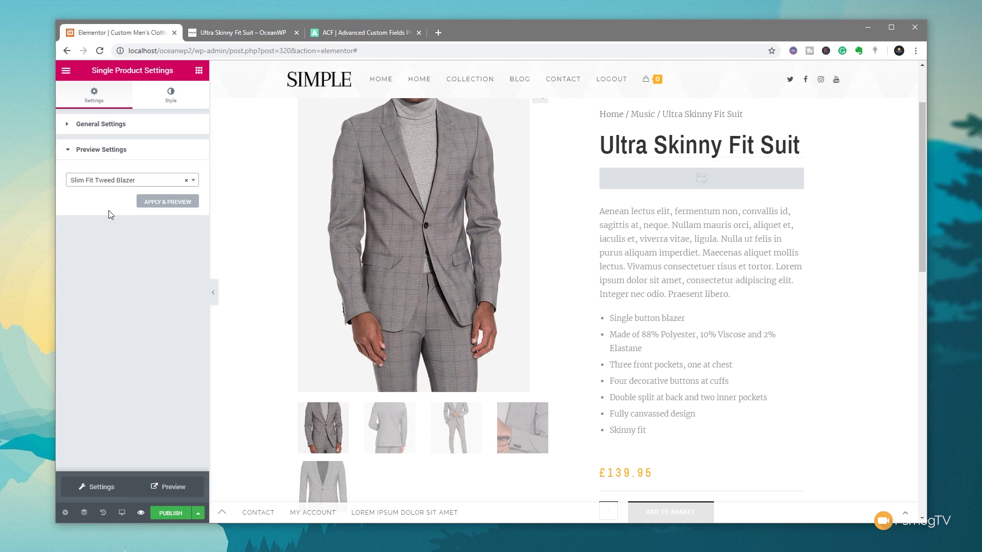
{"action": "left_click", "coordinate": [162, 207]}
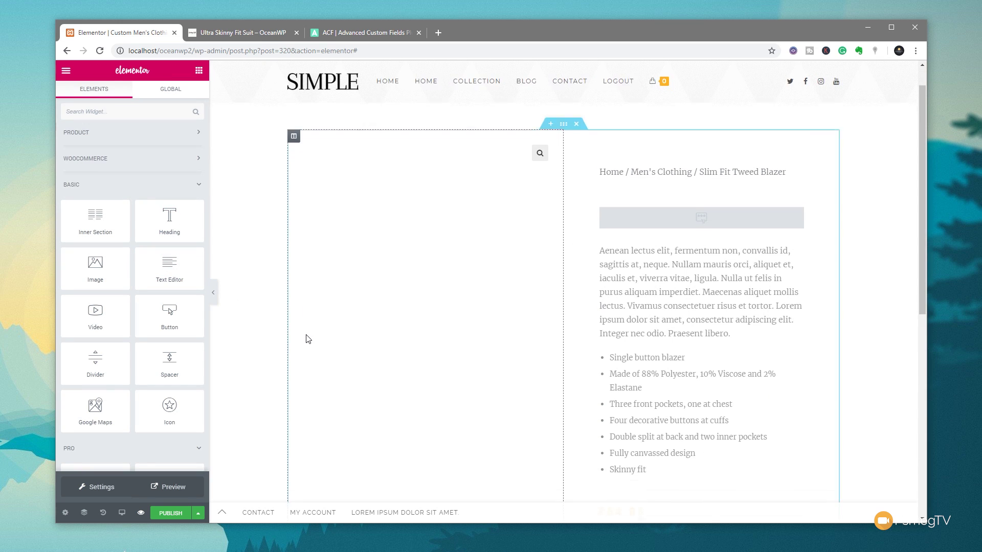
- Duplicate the Product Material text widget above the price
{"action": "scroll", "coordinate": [304, 337], "scroll_direction": "down", "scroll_amount": 3}
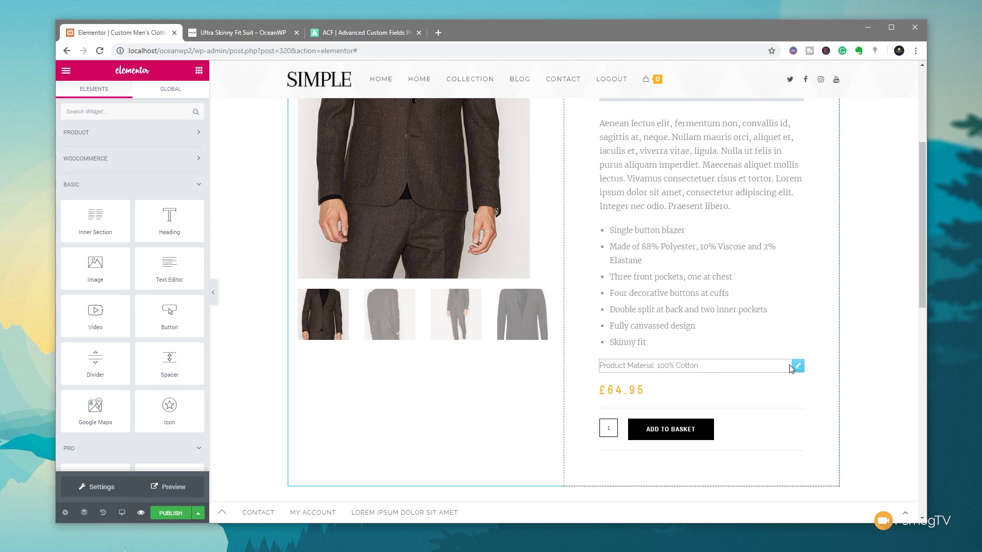
{"action": "left_click", "coordinate": [797, 367]}
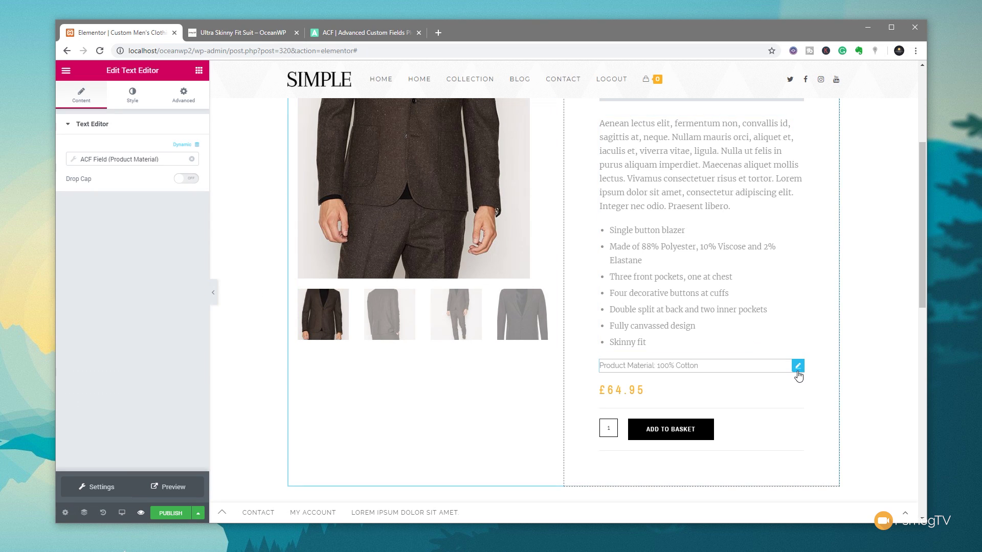
{"action": "right_click", "coordinate": [799, 373]}
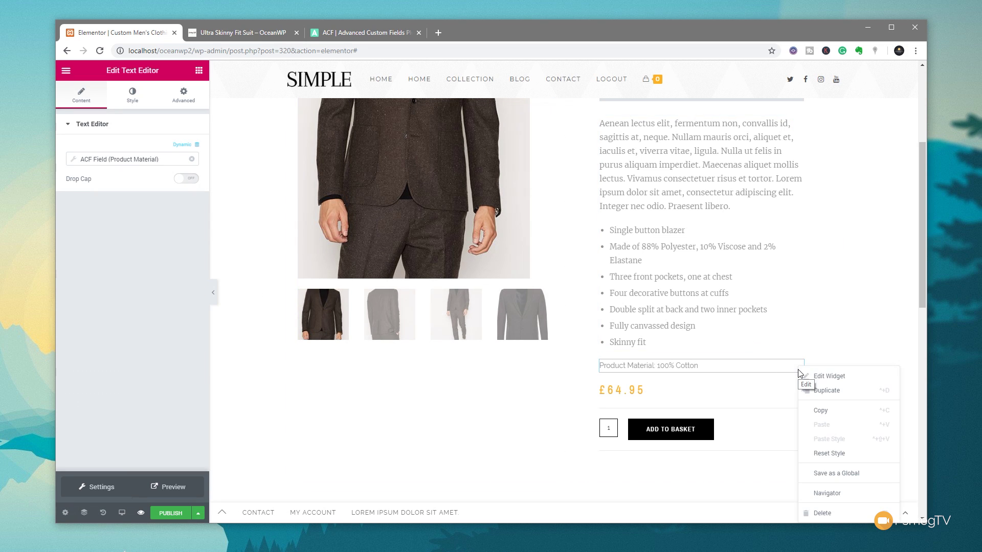
{"action": "left_click", "coordinate": [826, 390]}
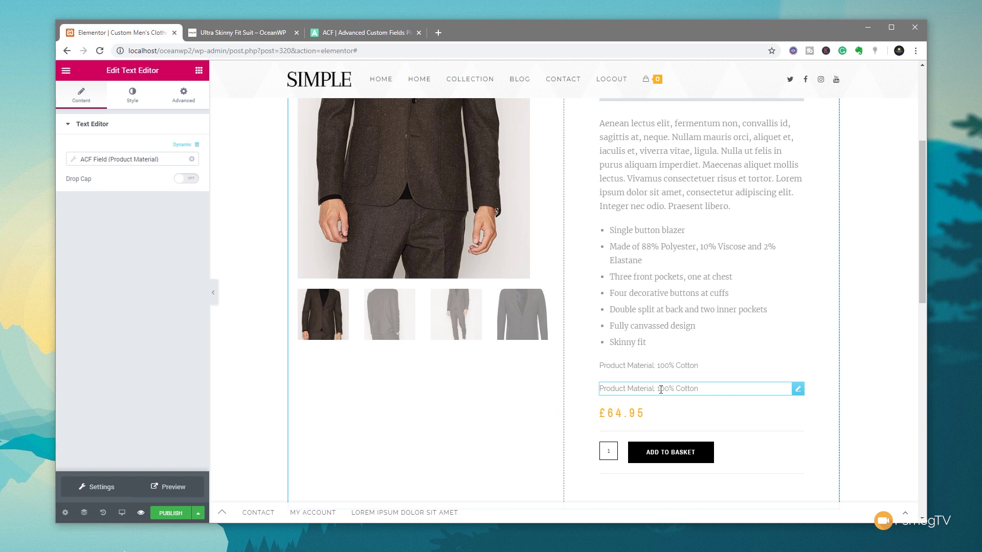
- Change the duplicated widget's ACF field key to Product Fit and its Before text to "Product Fit:"
{"action": "left_click", "coordinate": [77, 162]}
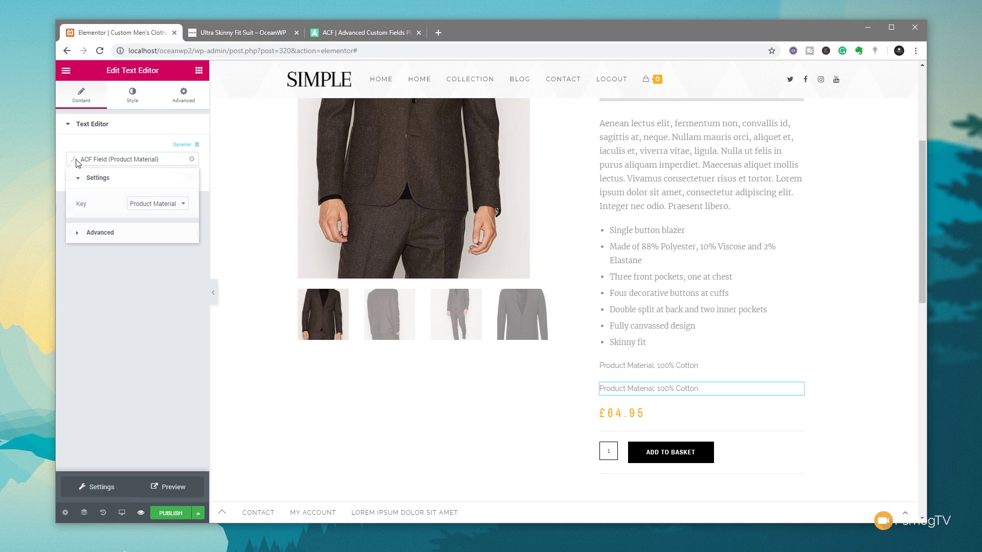
{"action": "left_click", "coordinate": [154, 204]}
{"action": "left_click", "coordinate": [153, 231]}
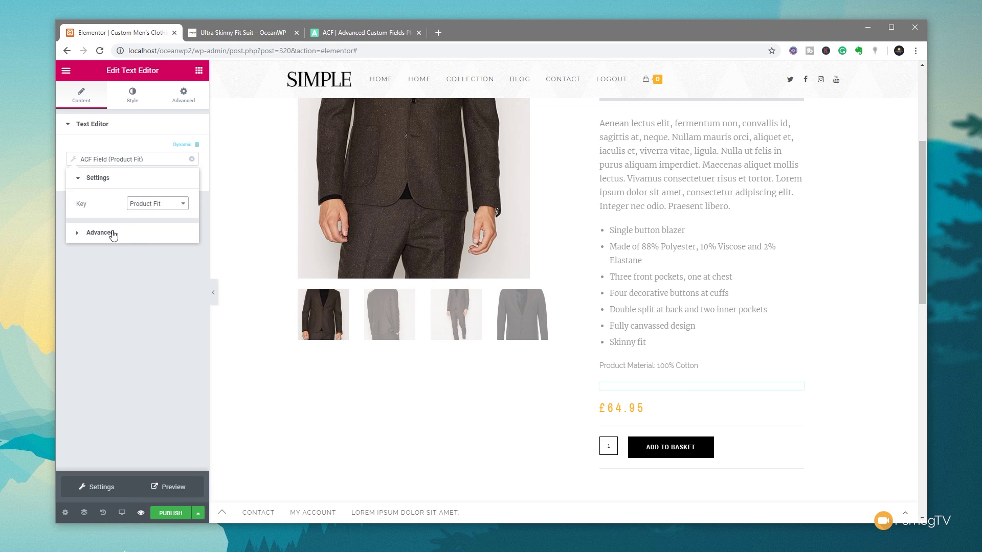
{"action": "left_click", "coordinate": [92, 232]}
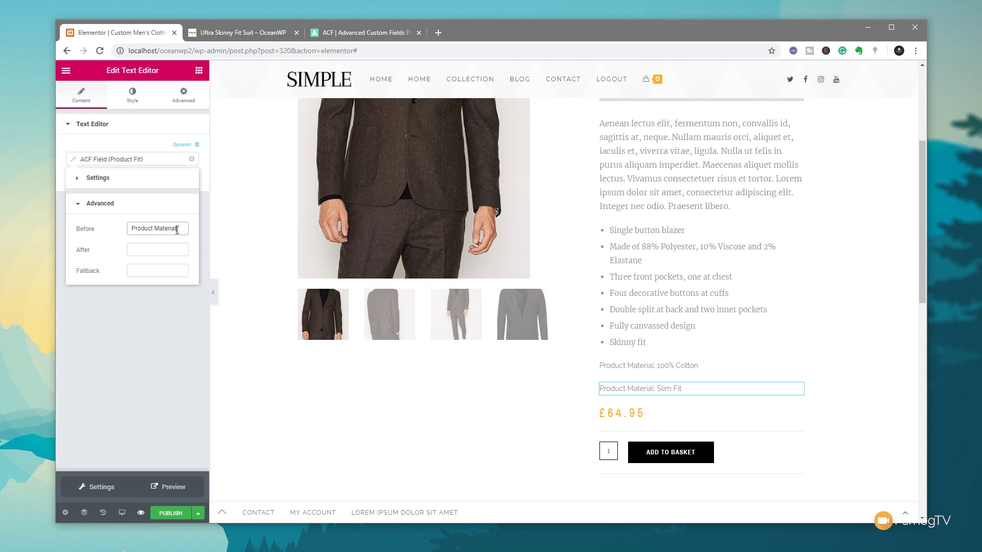
{"action": "left_click_drag", "start_coordinate": [177, 228], "coordinate": [156, 230]}
{"action": "type", "text": "Fit"}
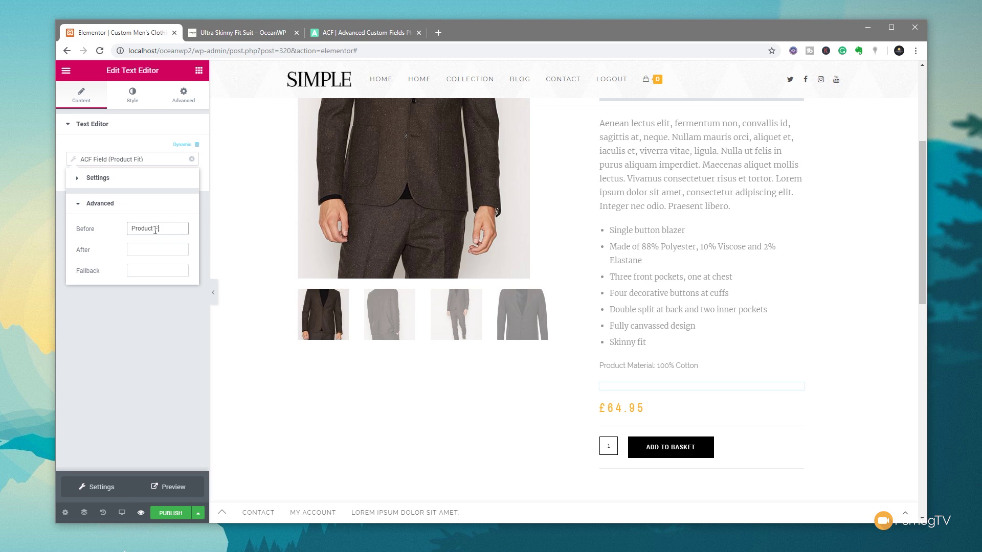
{"action": "left_click", "coordinate": [127, 333]}
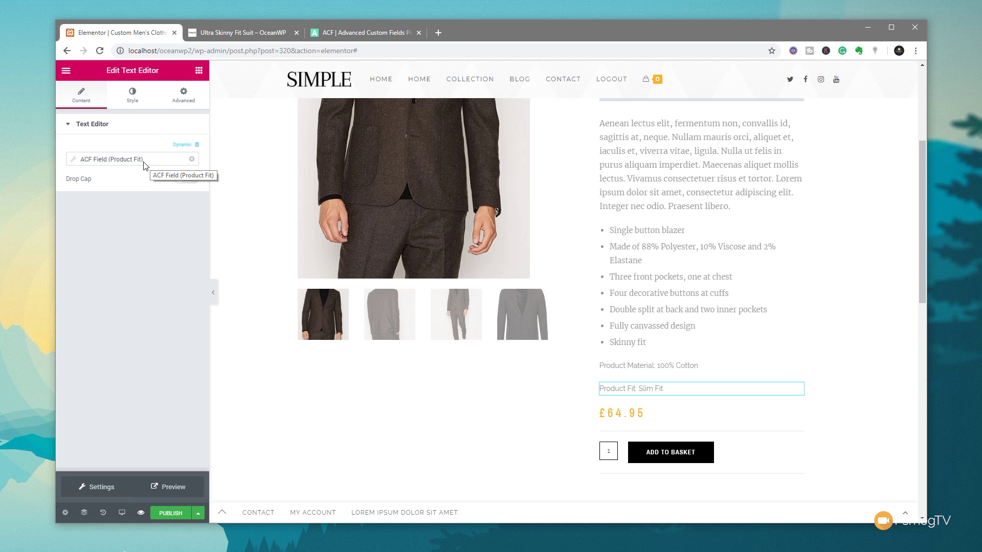
- Wrap the Product Fit widget's Before text in <strong> and </strong> tags to make the label bold
{"action": "left_click", "coordinate": [115, 160]}
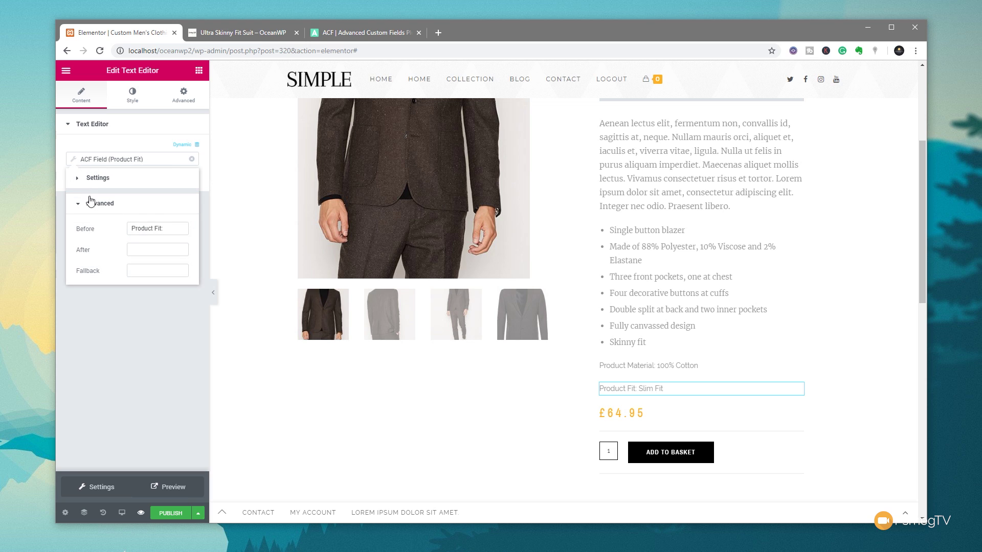
{"action": "left_click", "coordinate": [130, 230]}
{"action": "type", "text": "<strong>"}
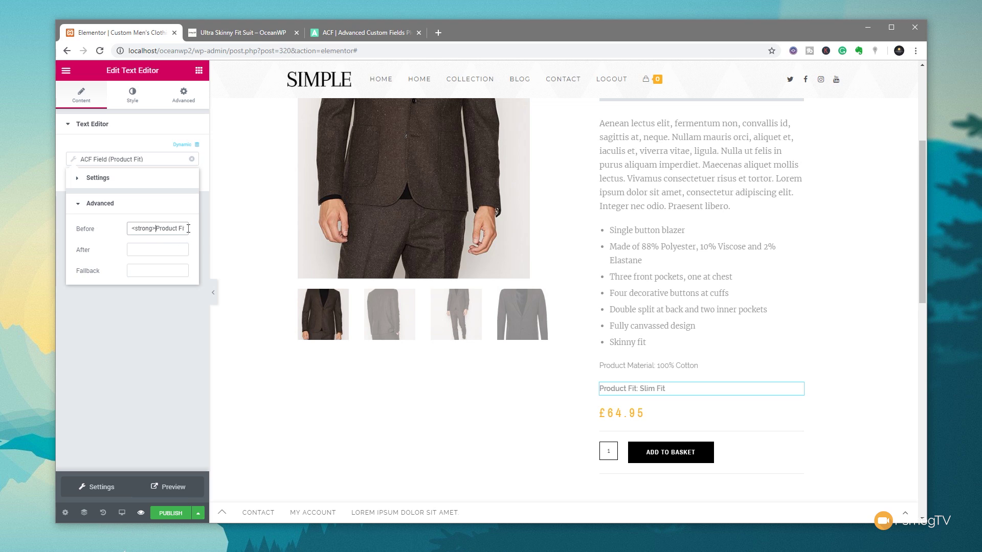
{"action": "key", "text": "End"}
{"action": "type", "text": "</strong>"}
{"action": "left_click", "coordinate": [156, 392]}
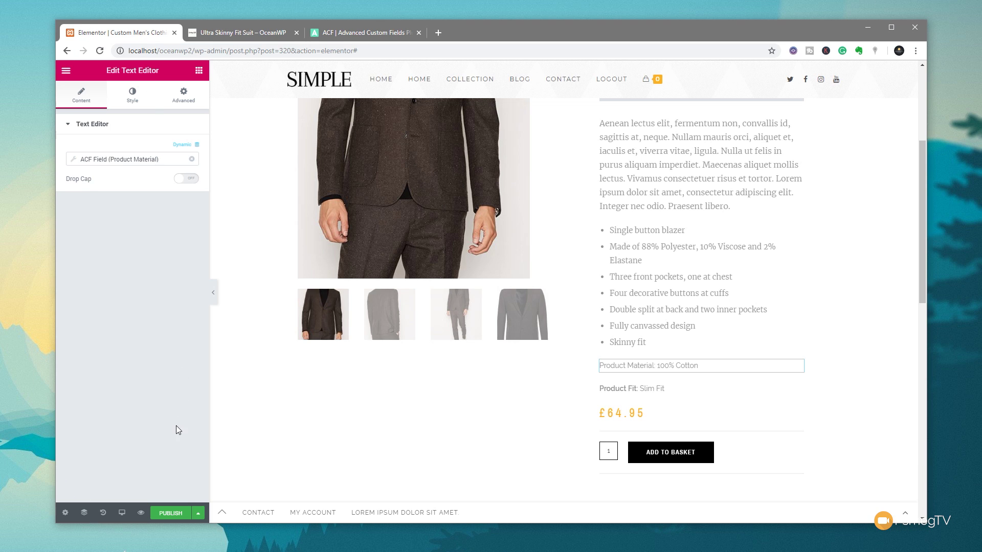
- Publish the template with a display condition that includes products in the Men's Clothing category
{"action": "left_click", "coordinate": [174, 512]}
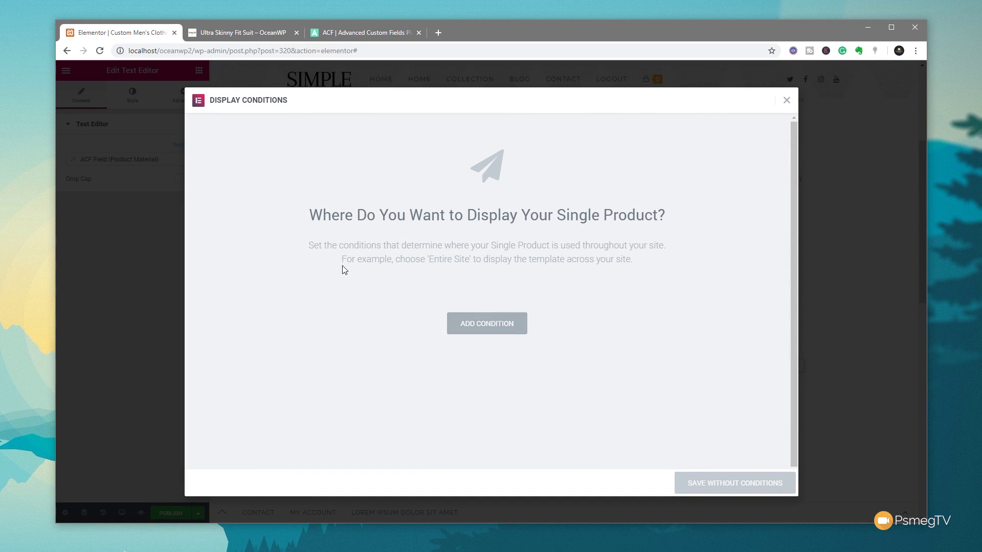
{"action": "left_click", "coordinate": [495, 330]}
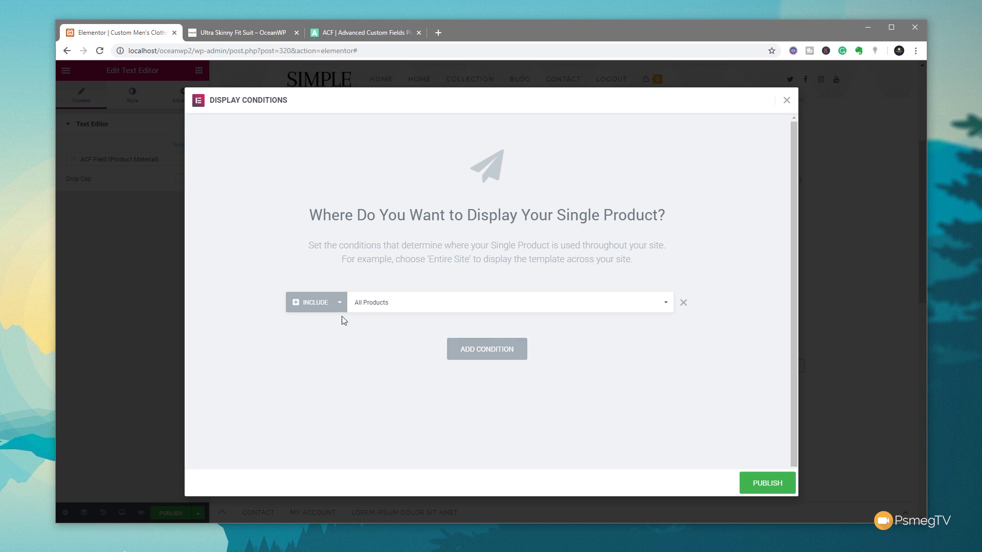
{"action": "left_click", "coordinate": [392, 304]}
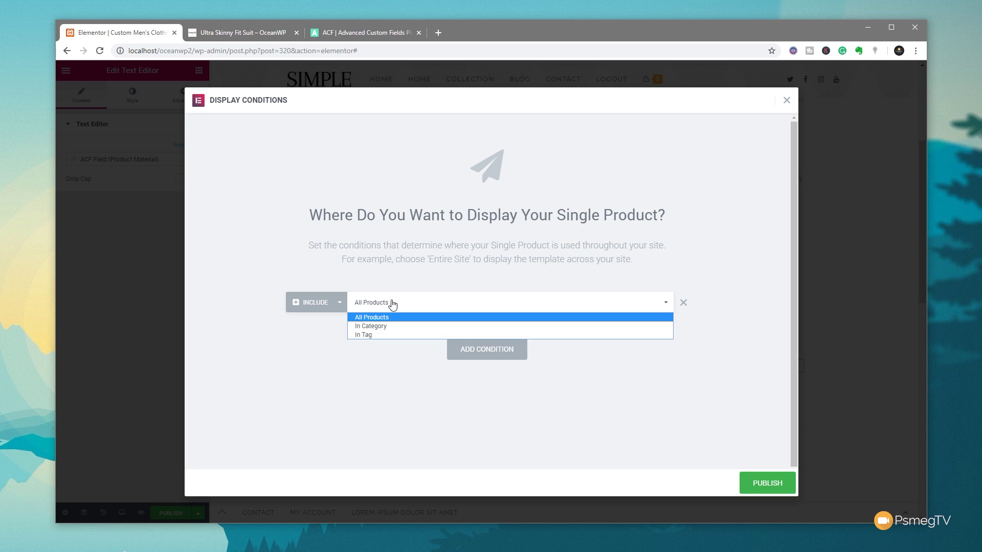
{"action": "left_click", "coordinate": [385, 328]}
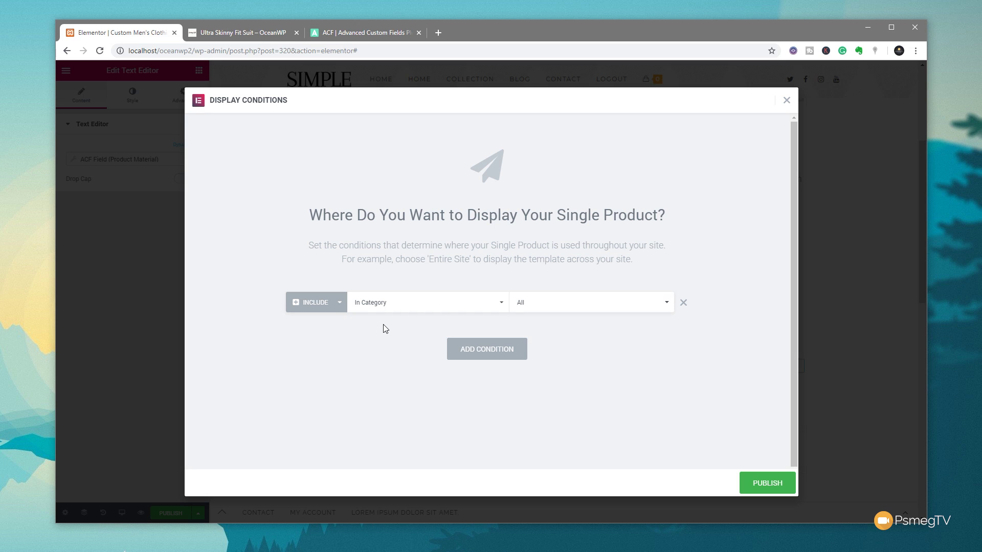
{"action": "left_click", "coordinate": [667, 305]}
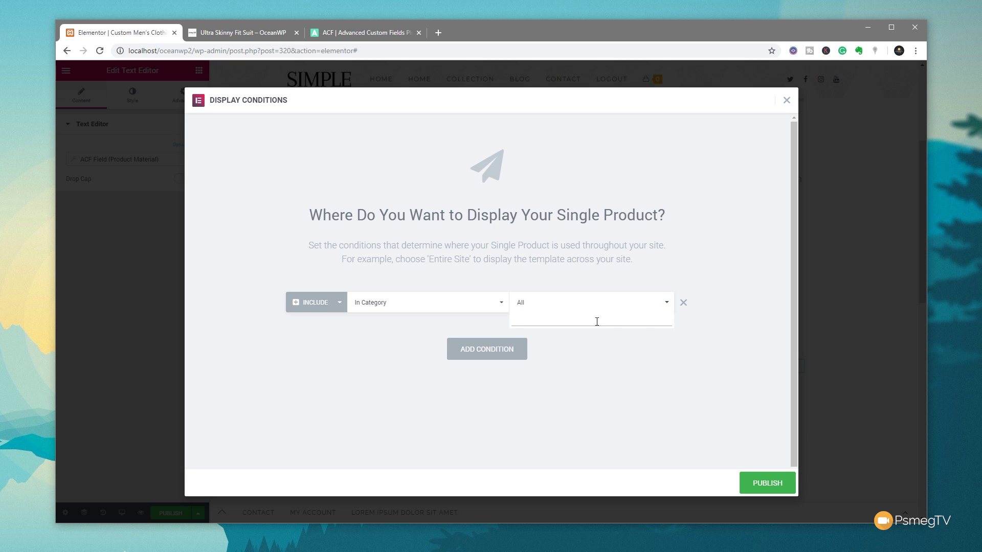
{"action": "type", "text": "men"}
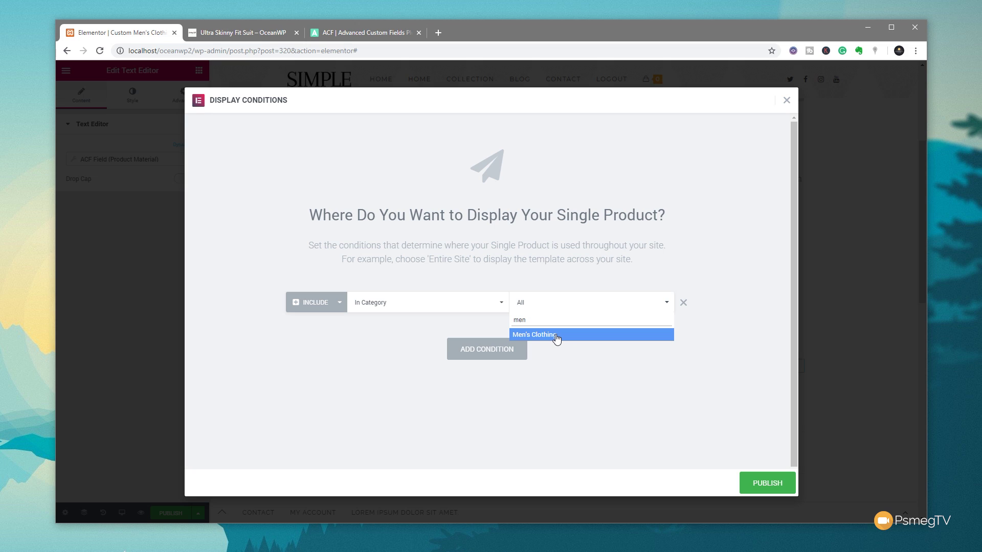
{"action": "left_click", "coordinate": [556, 337]}
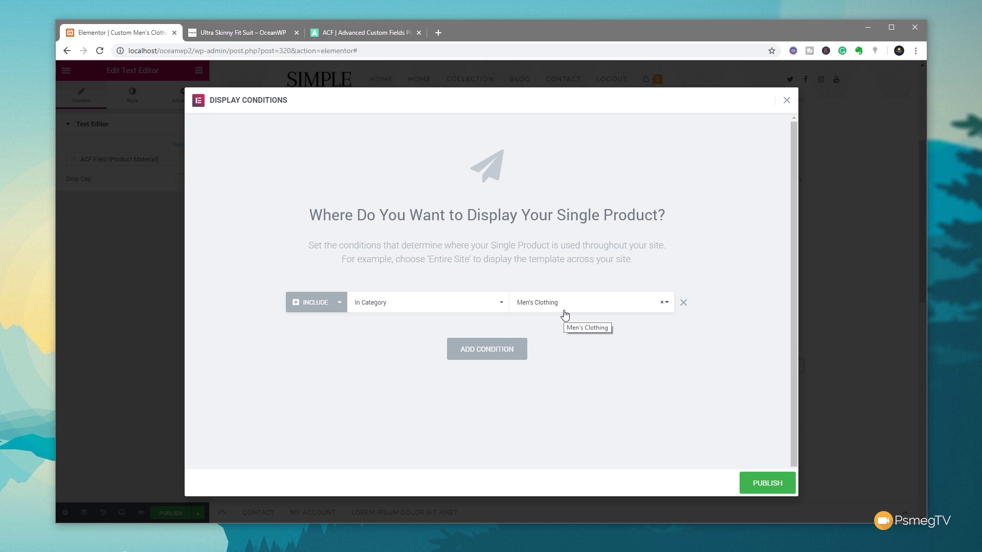
{"action": "left_click", "coordinate": [340, 304]}
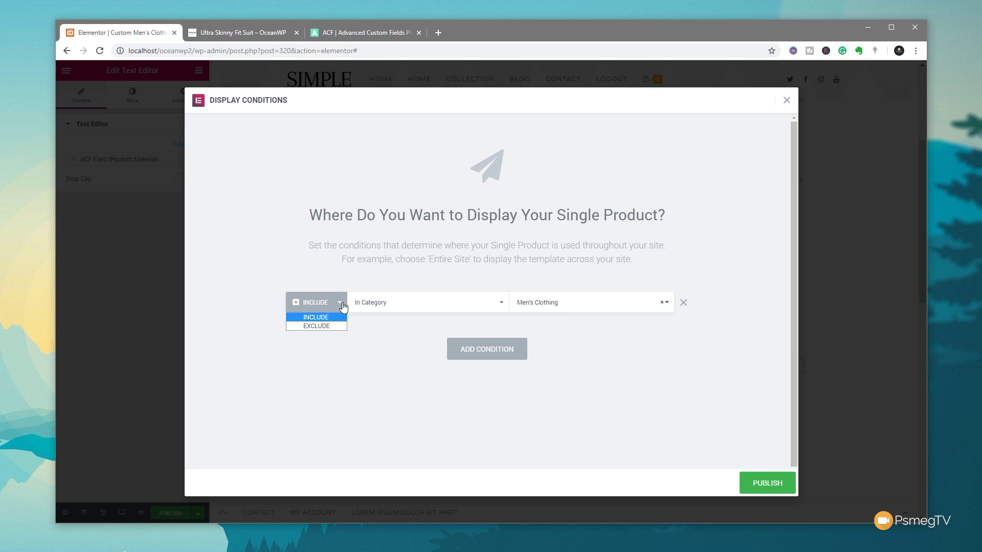
{"action": "left_click", "coordinate": [379, 361]}
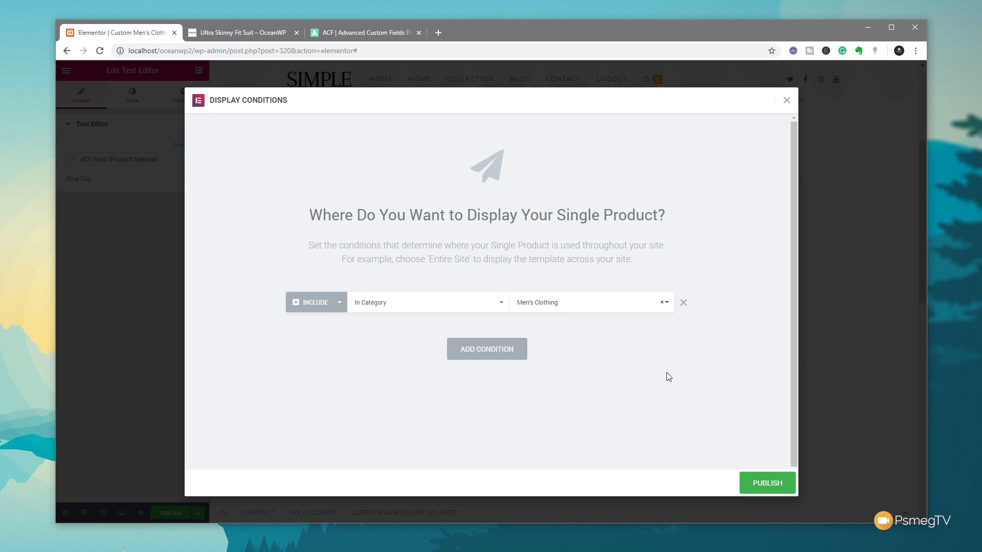
{"action": "left_click", "coordinate": [767, 485]}
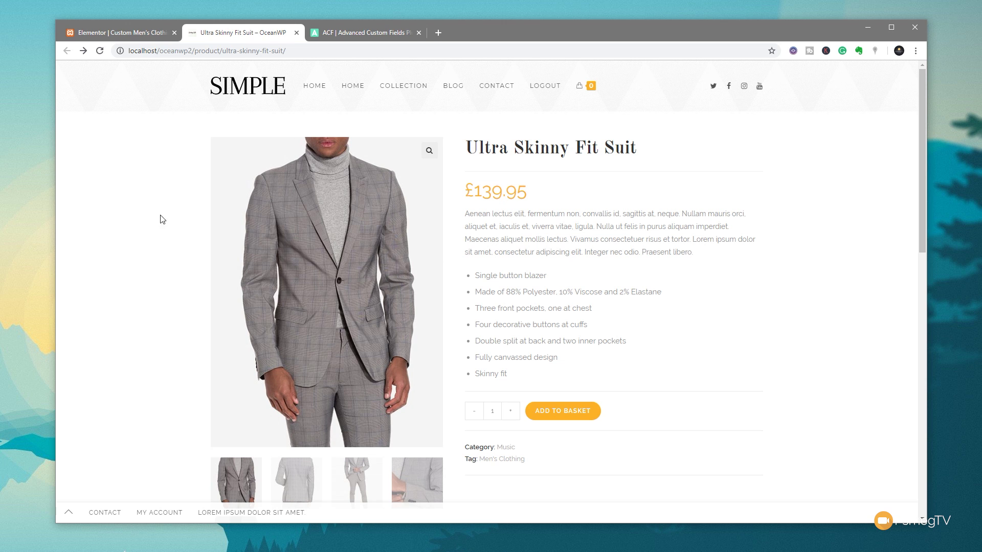
- Open the Slim Fit Tweed Blazer from the live shop's collection and examine its Product Material and Product Fit lines
{"action": "left_click", "coordinate": [410, 87]}
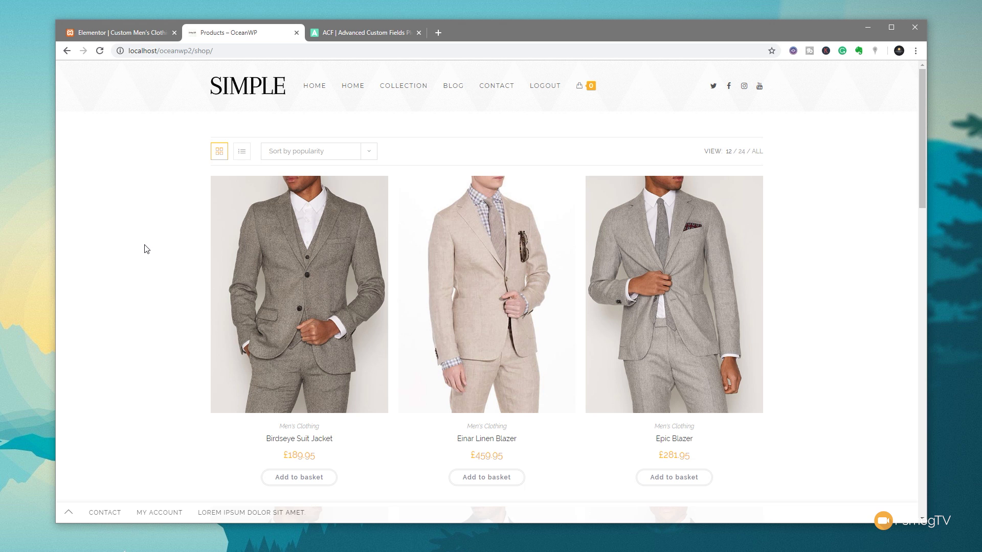
{"action": "scroll", "coordinate": [147, 249], "scroll_direction": "down", "scroll_amount": 7}
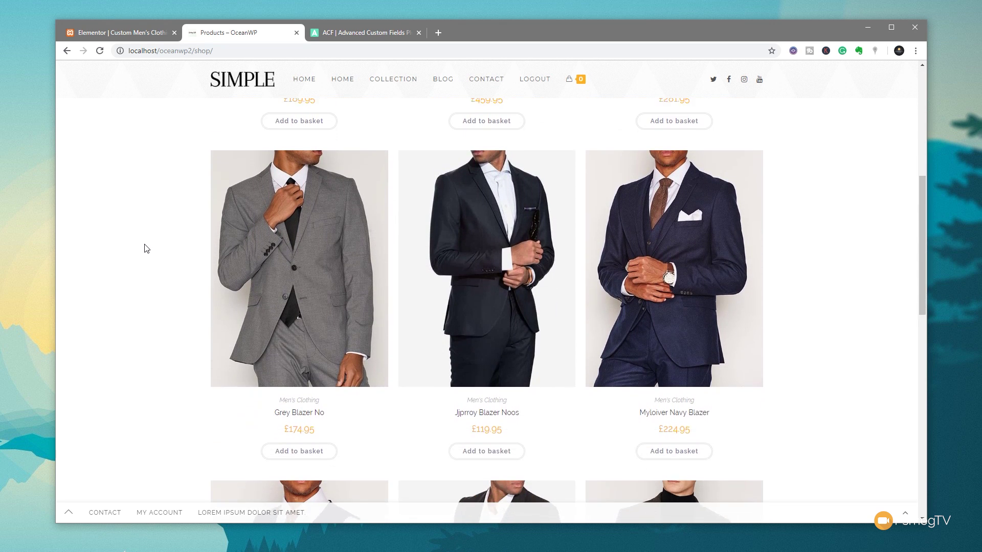
{"action": "scroll", "coordinate": [147, 249], "scroll_direction": "down", "scroll_amount": 7}
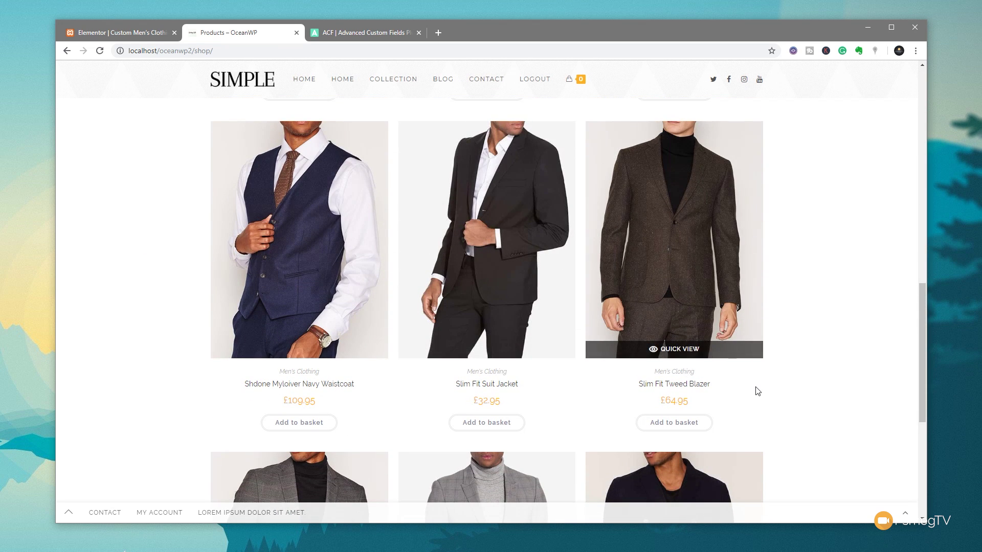
{"action": "left_click", "coordinate": [666, 221]}
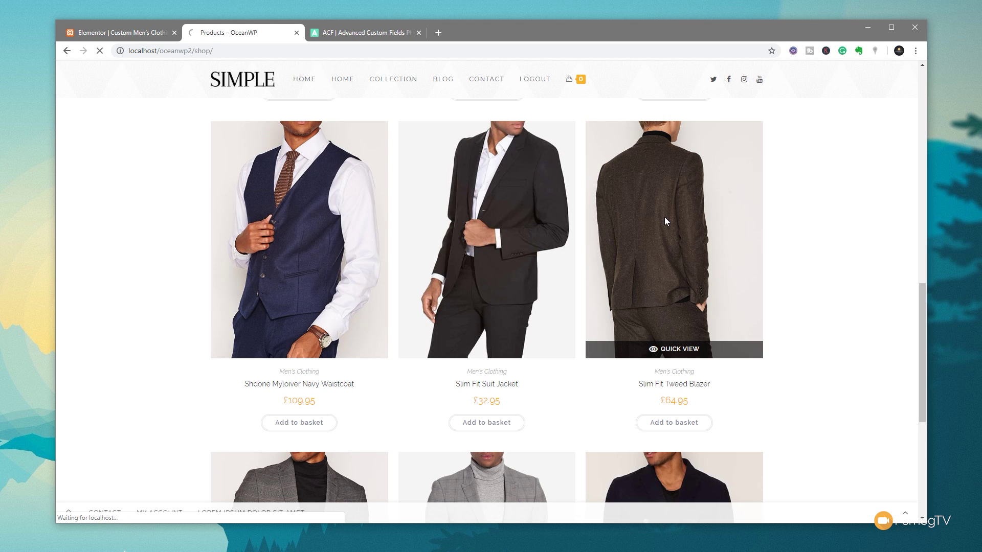
{"action": "scroll", "coordinate": [835, 344], "scroll_direction": "down", "scroll_amount": 2}
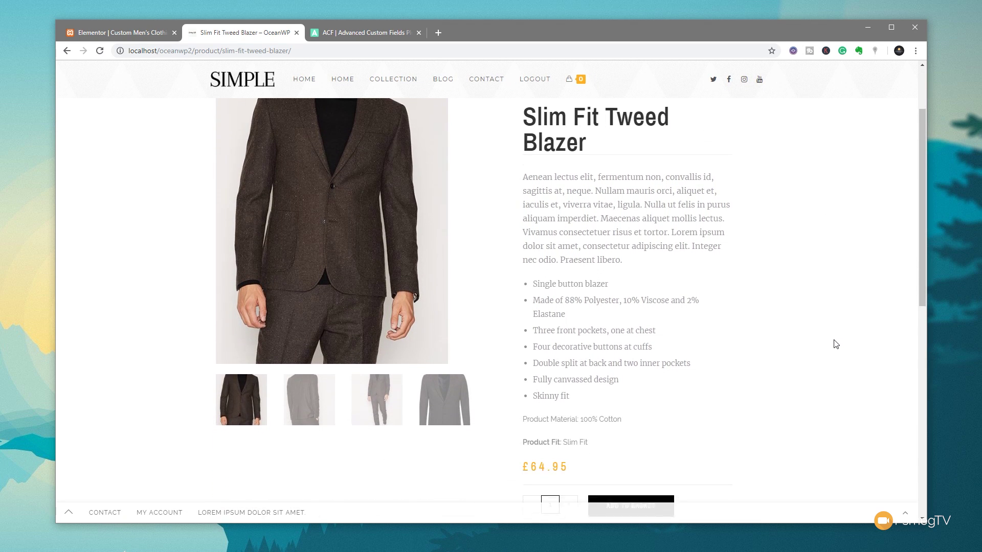
{"action": "scroll", "coordinate": [836, 344], "scroll_direction": "down", "scroll_amount": 1}
{"action": "left_click_drag", "start_coordinate": [589, 383], "coordinate": [522, 360]}
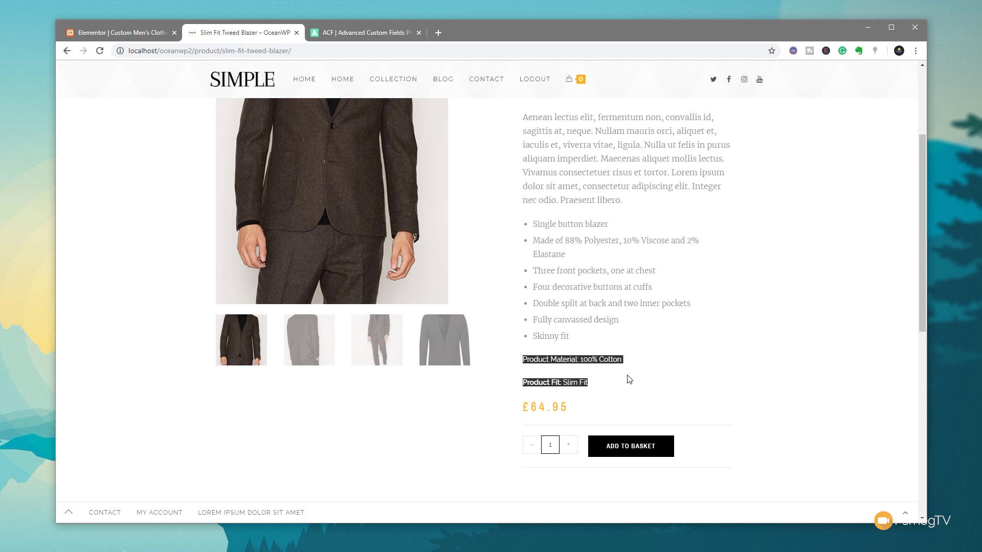
{"action": "left_click", "coordinate": [802, 301]}
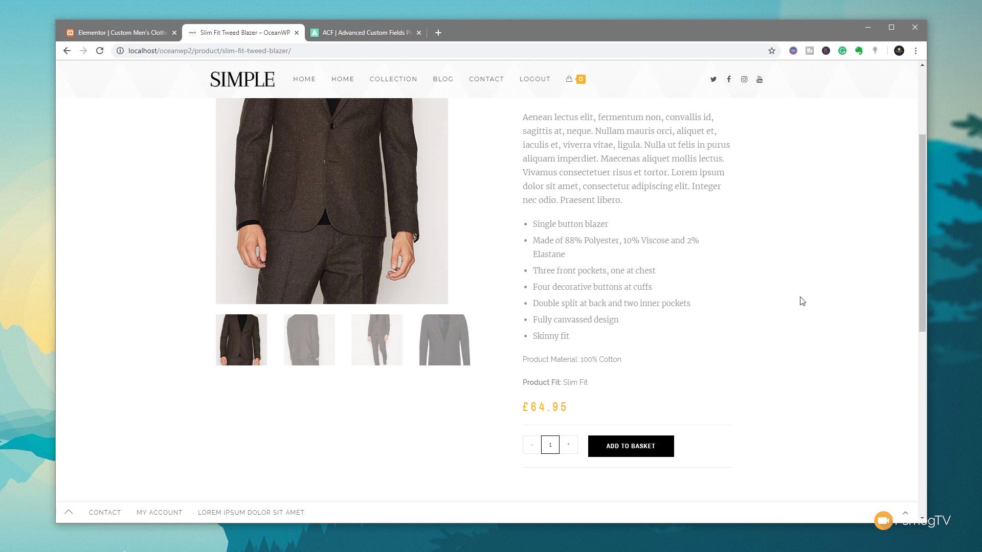